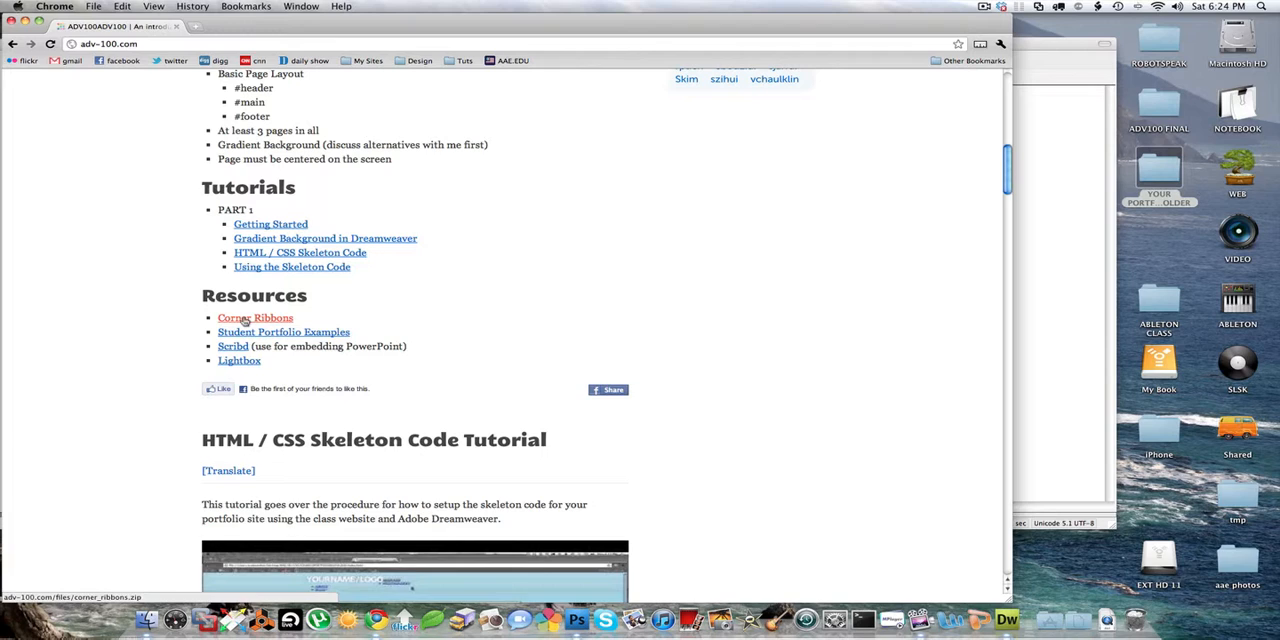
- Download and unpack corner_ribbons.zip from the Corner Ribbons resource link, and open the extracted Ribbons folder in Finder's Downloads
key(super+alt+equal)
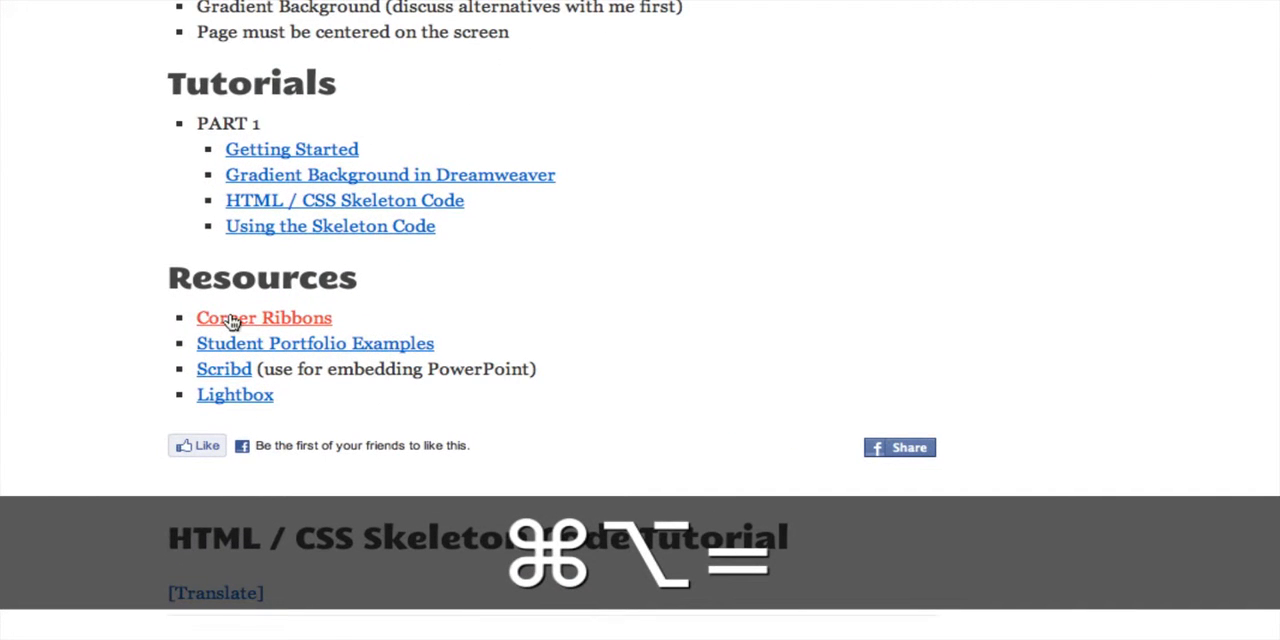
key(super+alt+minus)
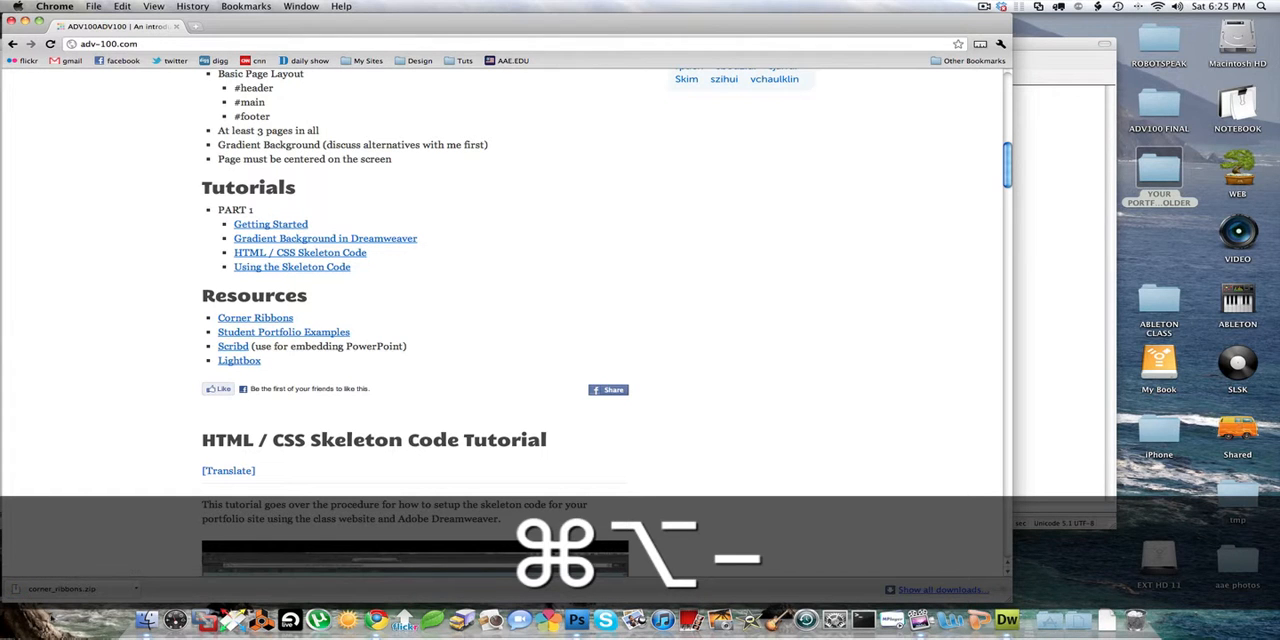
click(50, 590)
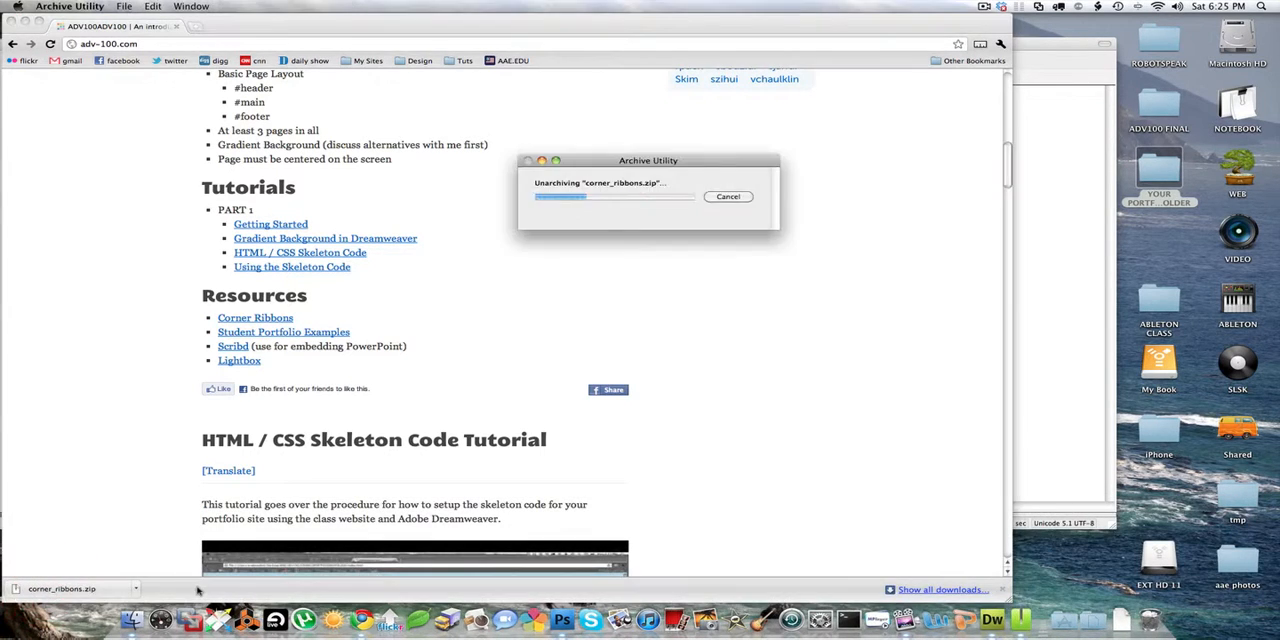
click(147, 620)
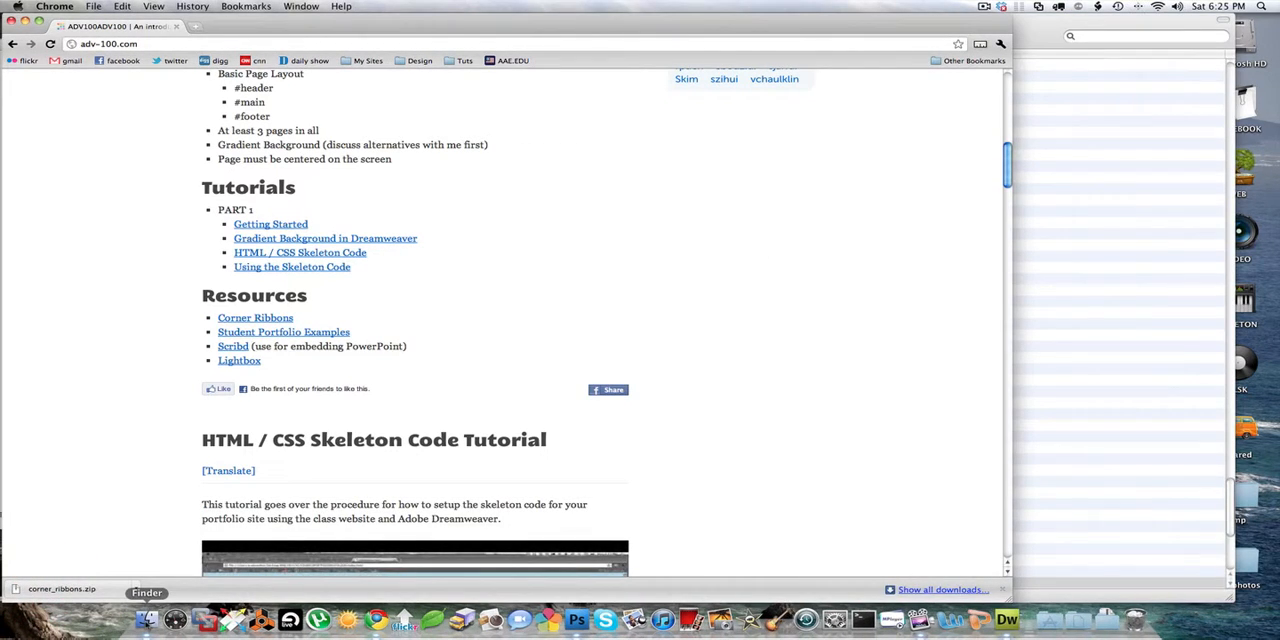
click(147, 620)
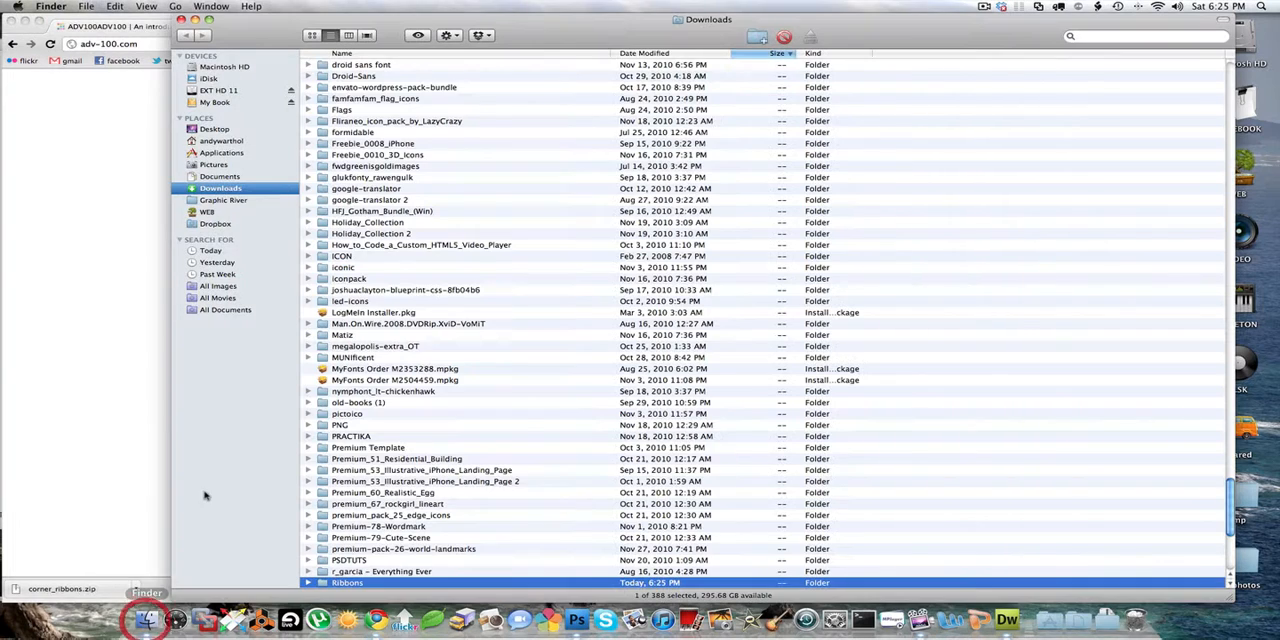
double_click(352, 583)
- Move and shrink the Ribbons window to uncover the desktop, and open YOUR PORTFOLIO FOLDER beside it
drag(412, 20, 232, 20)
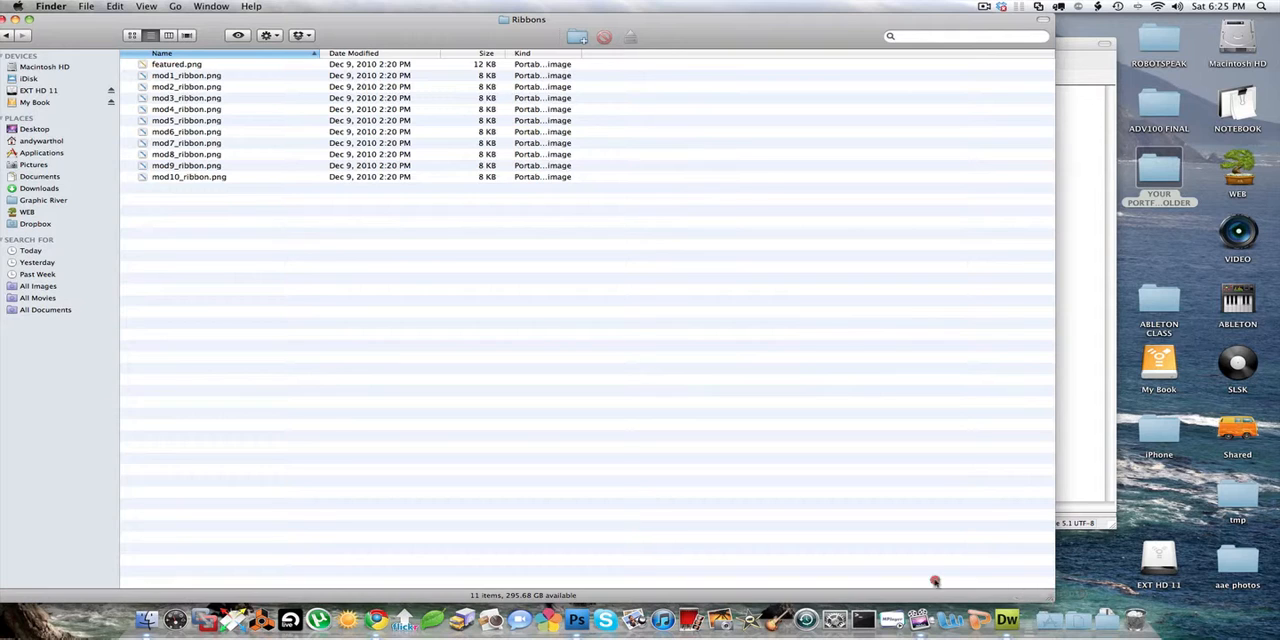
click(707, 457)
drag(1049, 598, 584, 247)
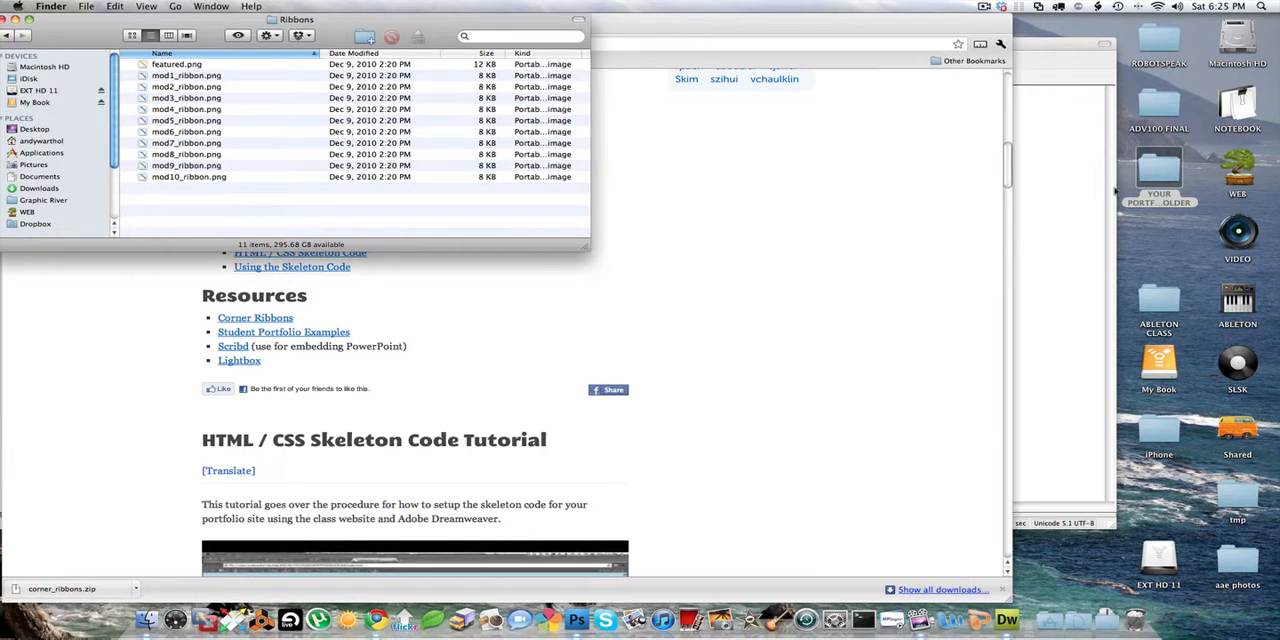
click(1161, 170)
key(super+alt+equal)
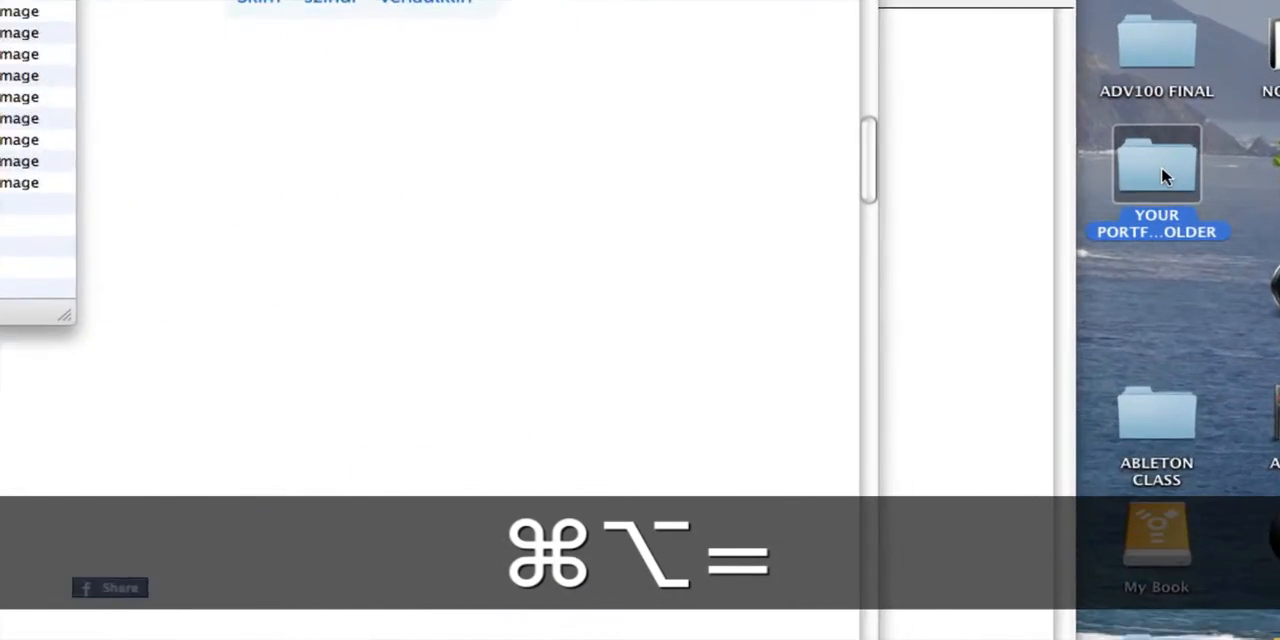
double_click(1160, 170)
key(super+alt+minus)
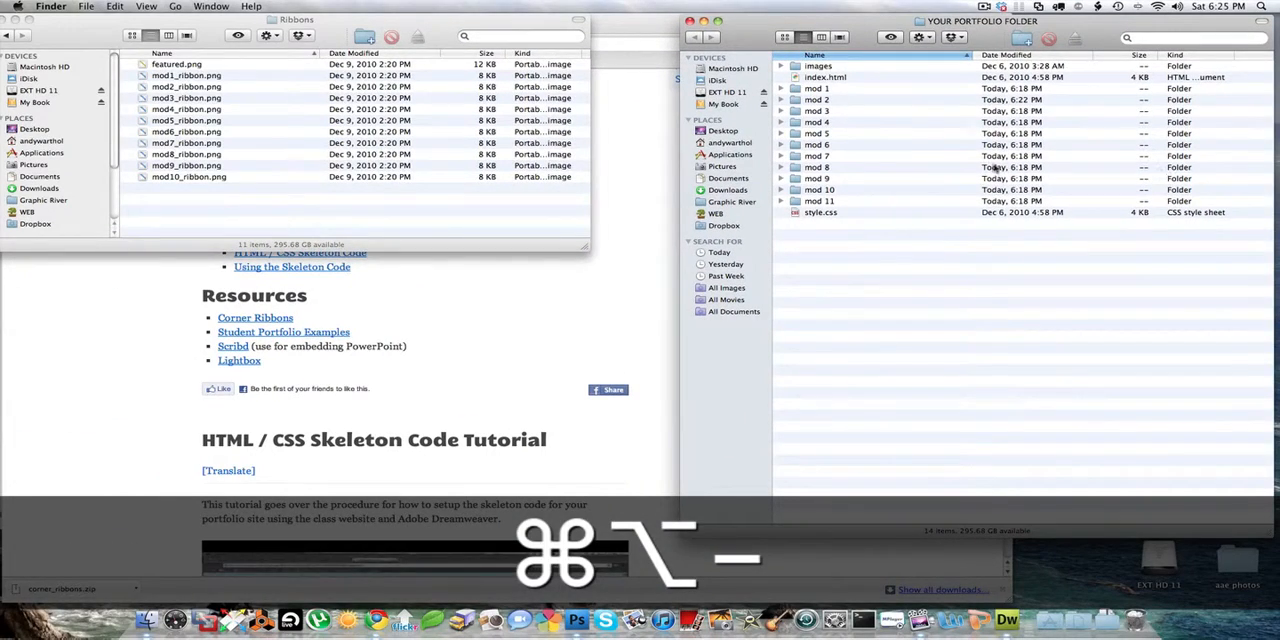
- Move all the PNG files, featured.png through mod10_ribbon.png, into the portfolio's images folder and open that folder
click(156, 66)
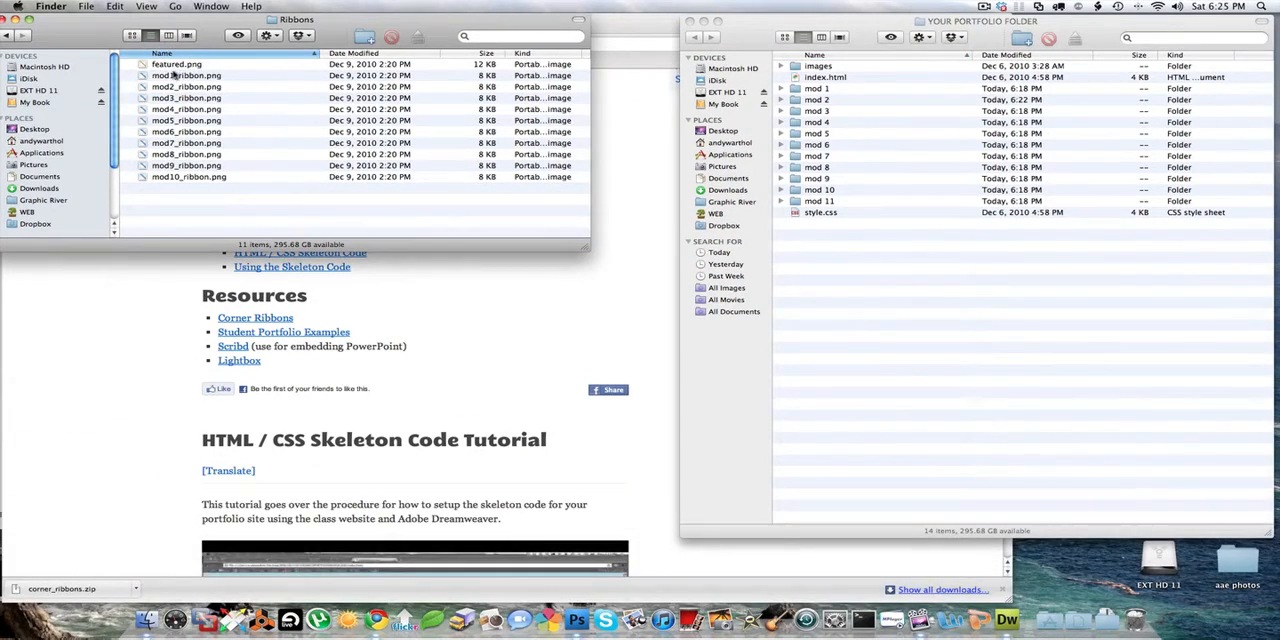
click(174, 68)
shift+click(185, 178)
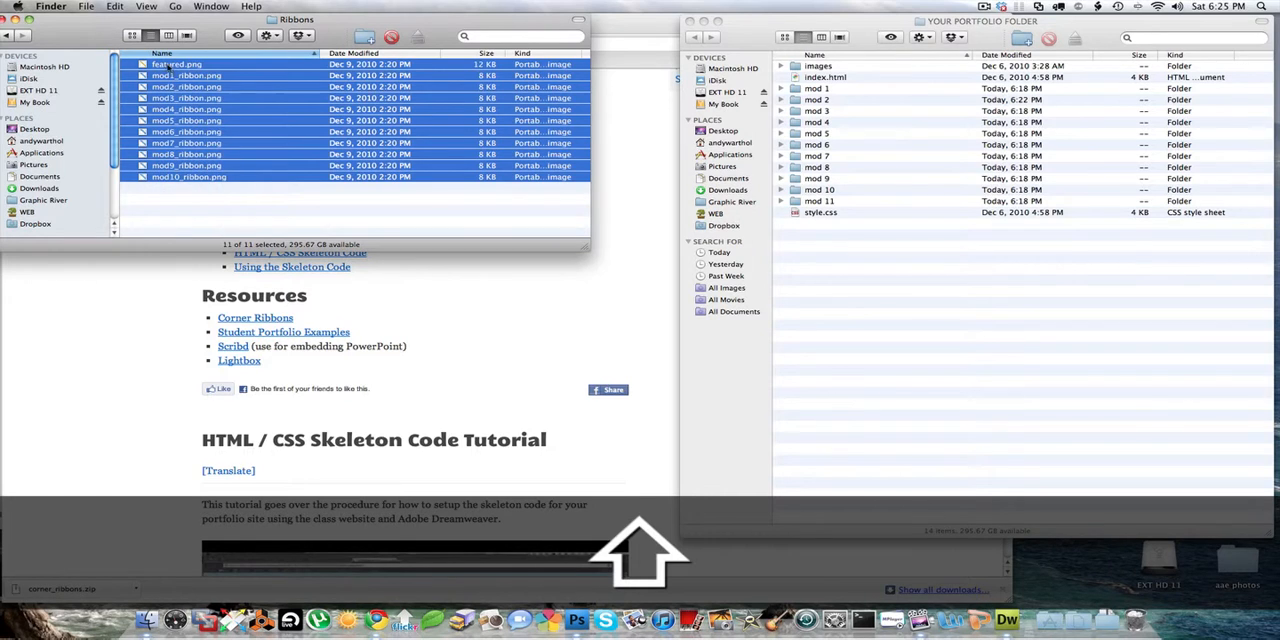
drag(145, 68, 811, 68)
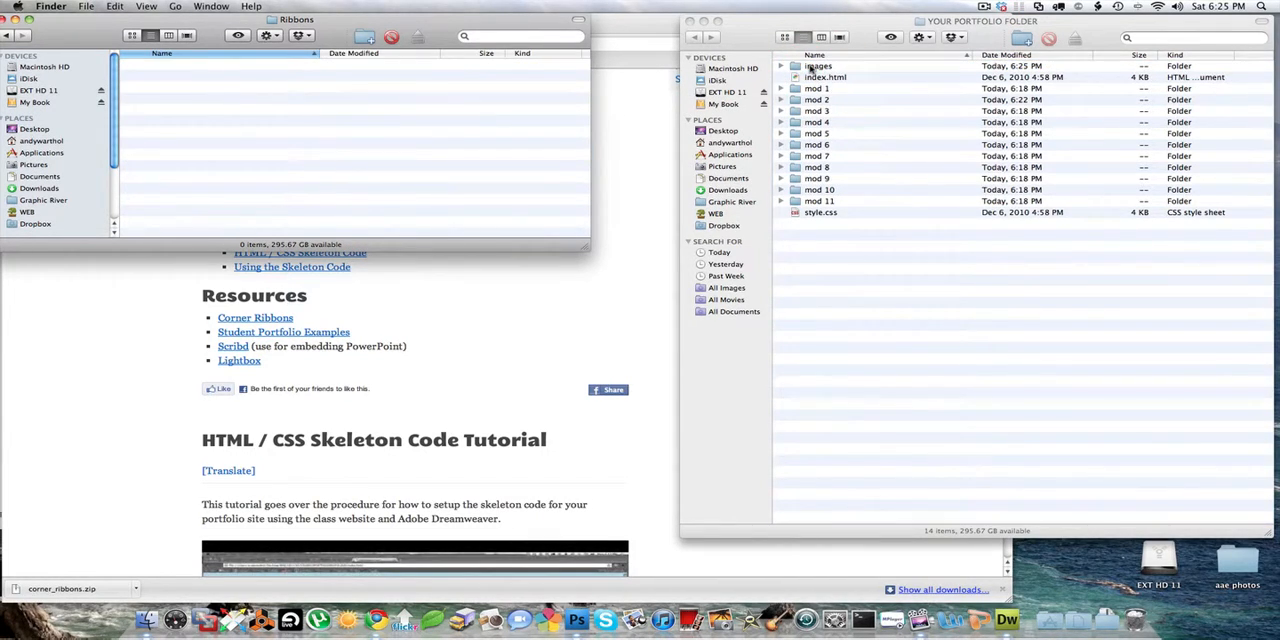
double_click(811, 67)
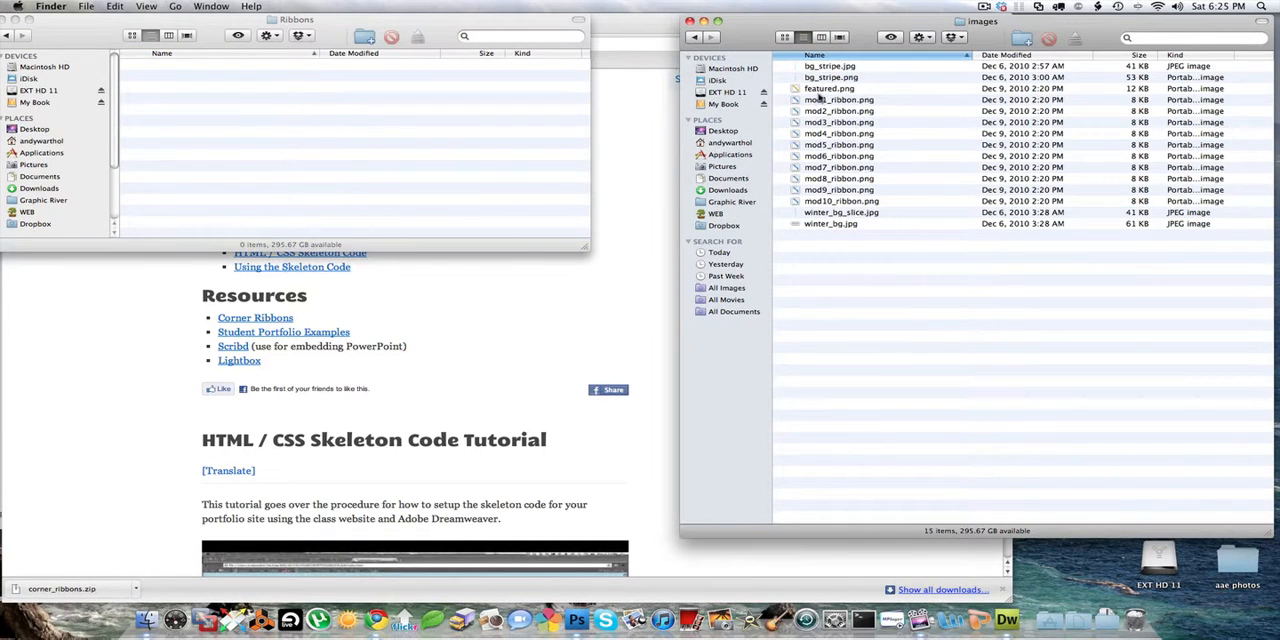
- Open mod1_ribbon.png from the images folder in Adobe Photoshop
key(super+alt+equal)
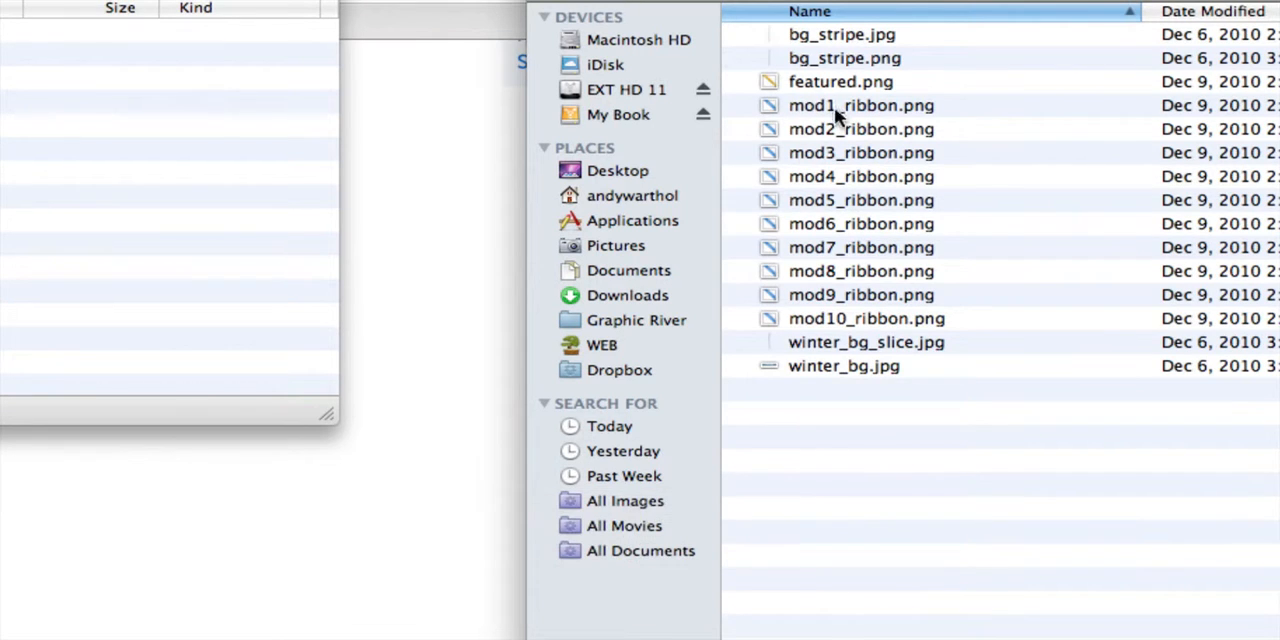
click(834, 106)
key(super+alt+minus)
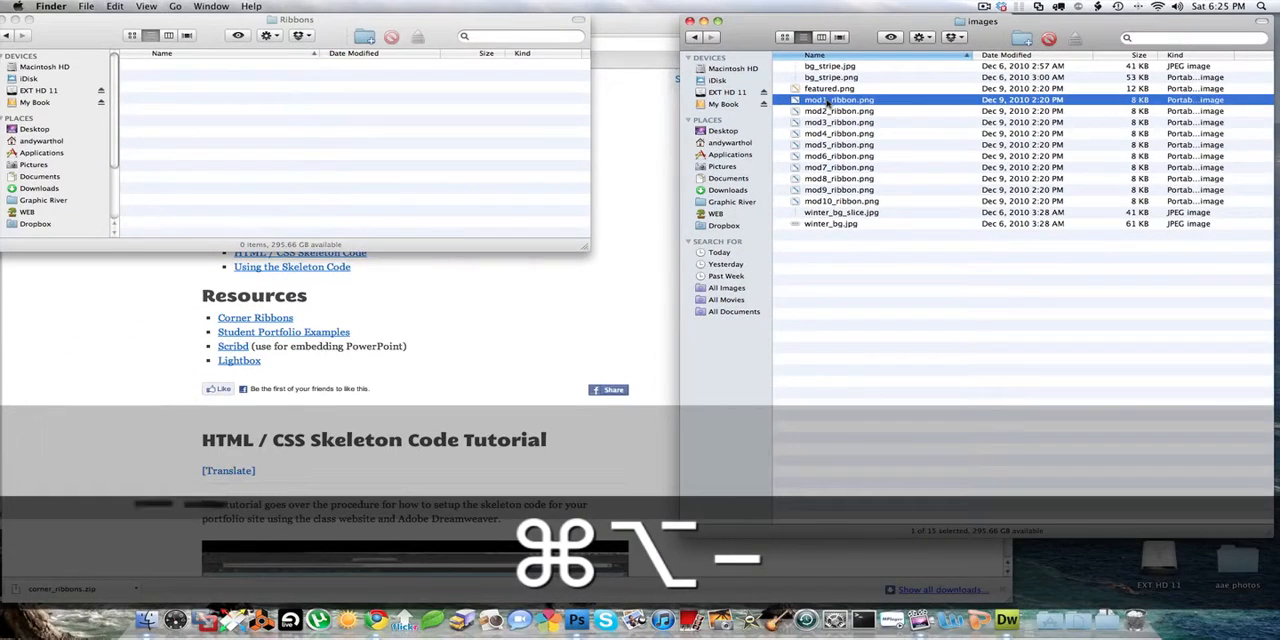
drag(828, 104, 576, 618)
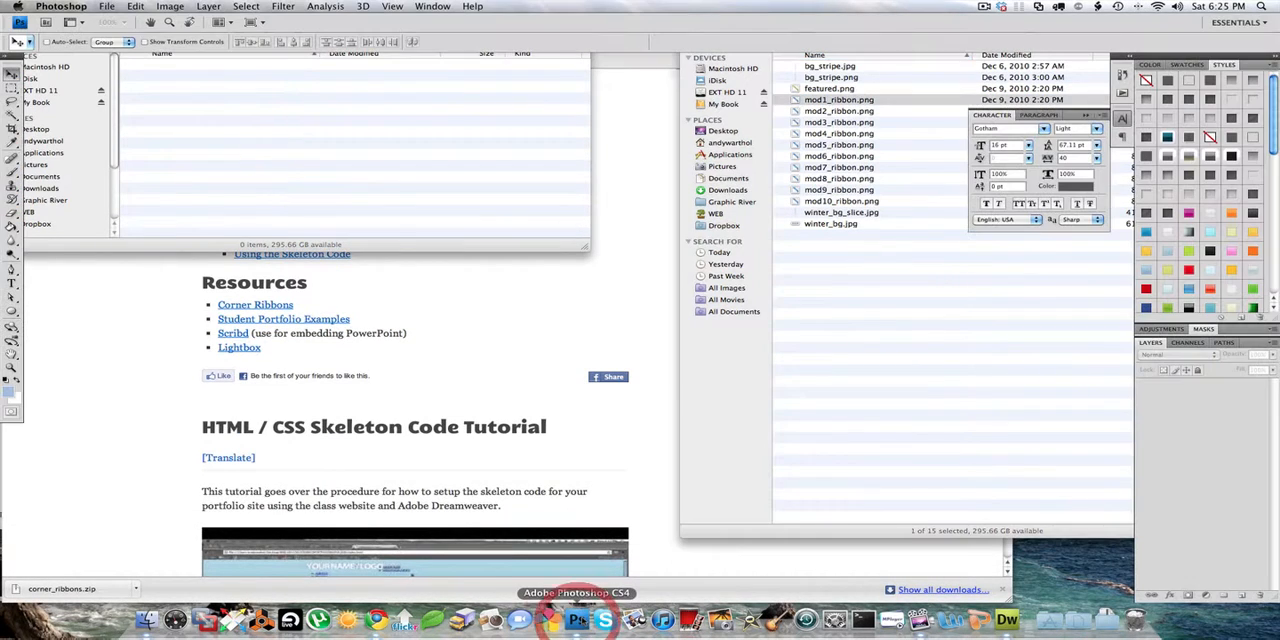
- Lasso the digit 1 on the ribbon, duplicate it just after the original to read "Module 11", and clear the selection
key(super+equal)
key(super+equal)
key(super+equal)
key(super+equal)
key(super+equal)
key(super+equal)
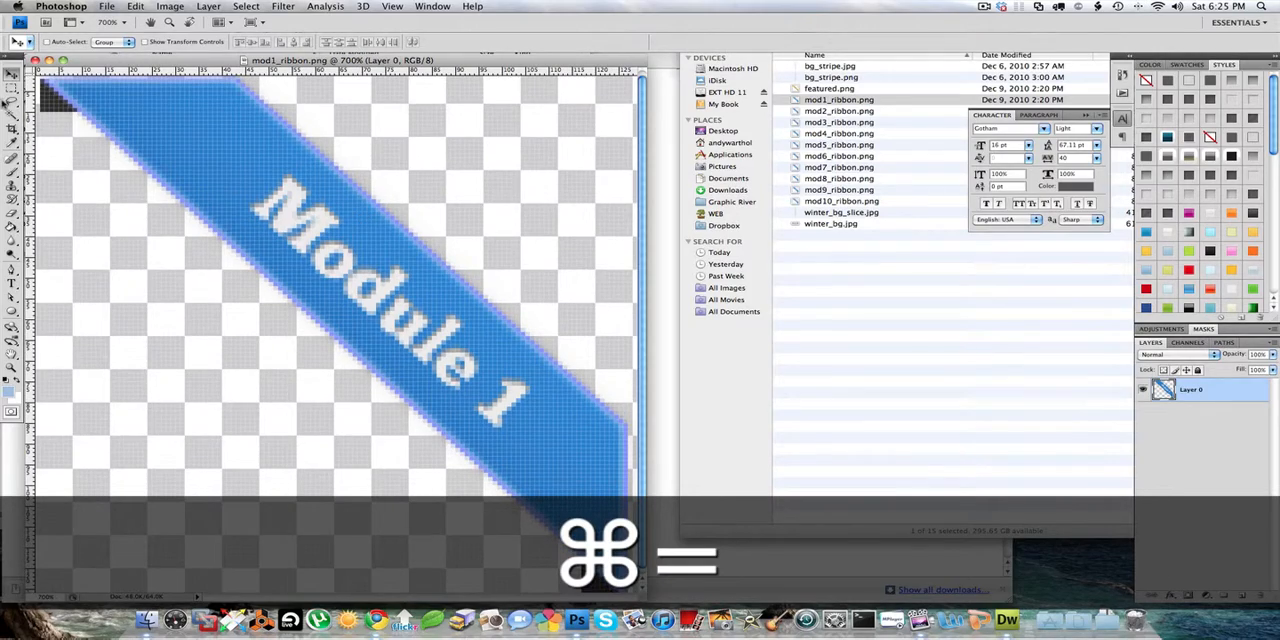
key(super+alt+equal)
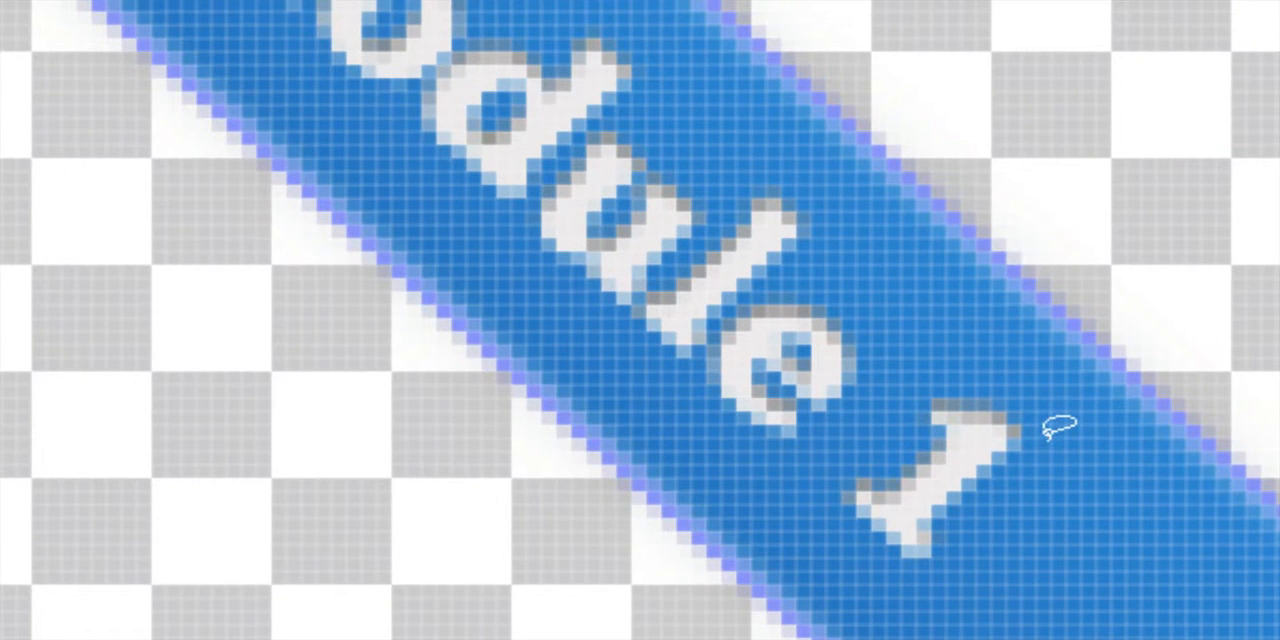
mouse_move(1045, 428)
mouse_down()
mouse_move(1004, 372)
mouse_move(936, 377)
mouse_move(813, 491)
mouse_move(815, 505)
mouse_move(828, 534)
mouse_move(921, 569)
mouse_move(952, 551)
mouse_move(1051, 410)
mouse_up()
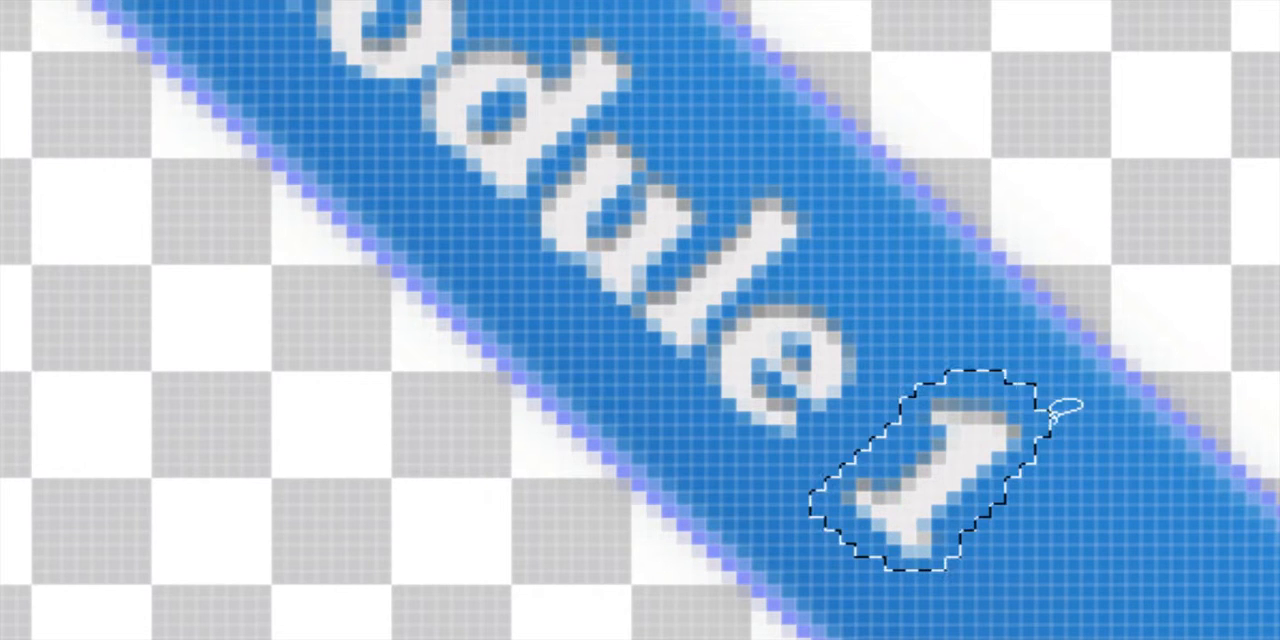
key(v)
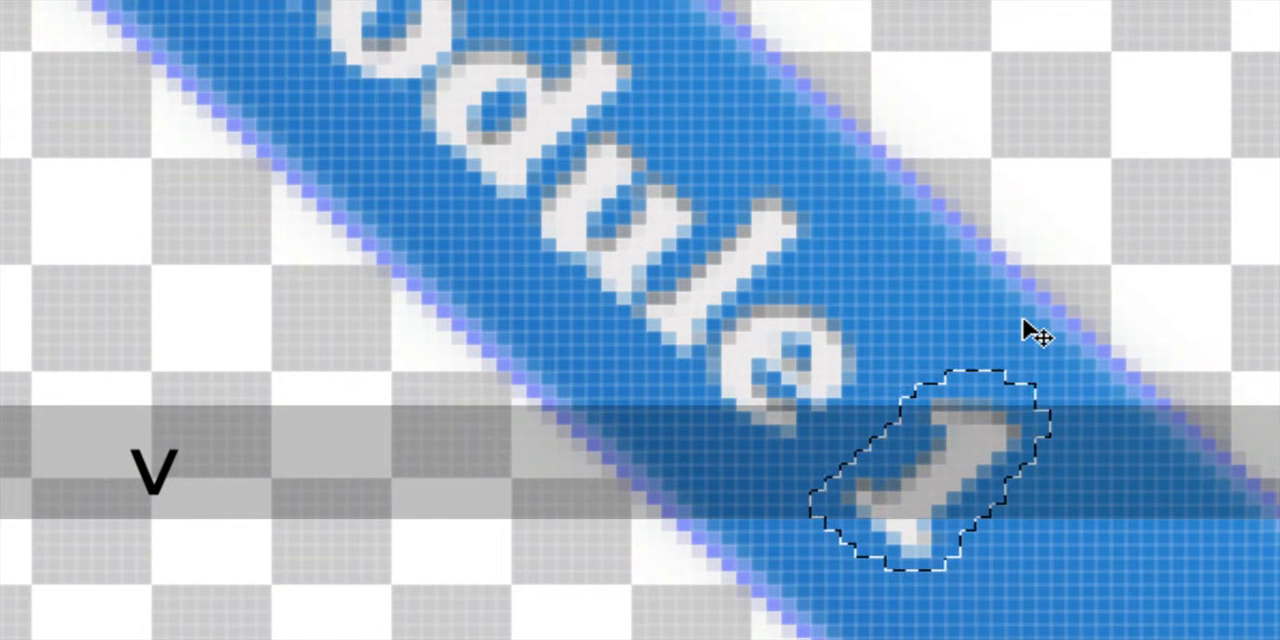
key(space)
drag(1112, 489, 1112, 474)
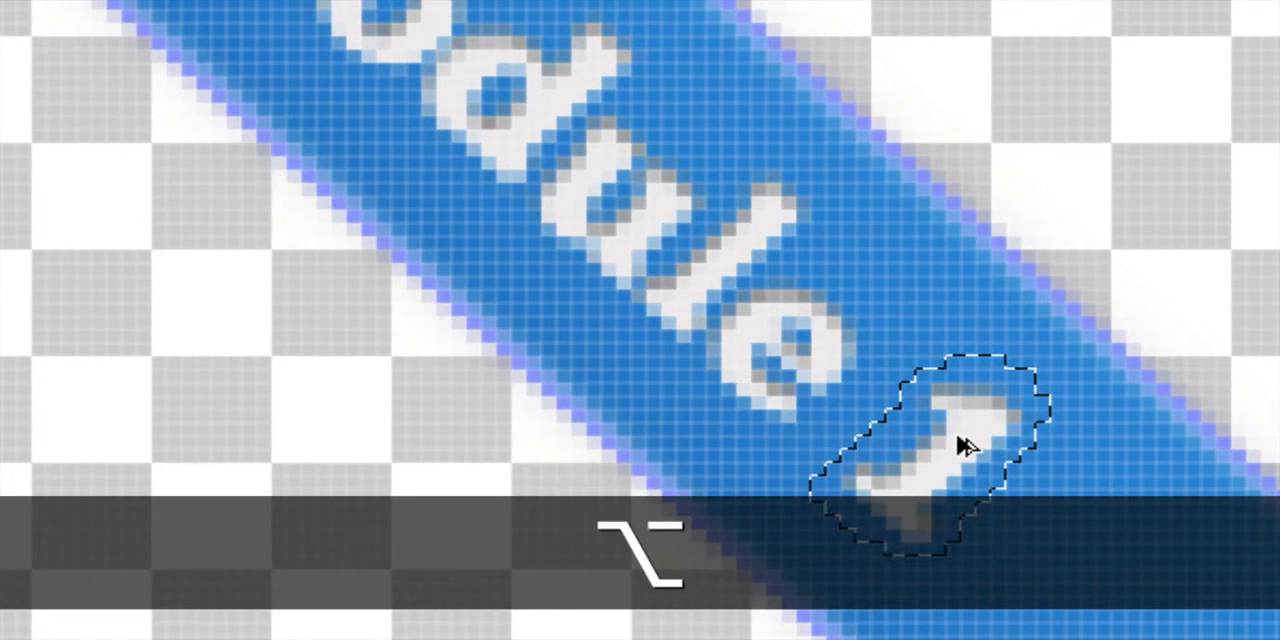
drag(962, 438, 1048, 511)
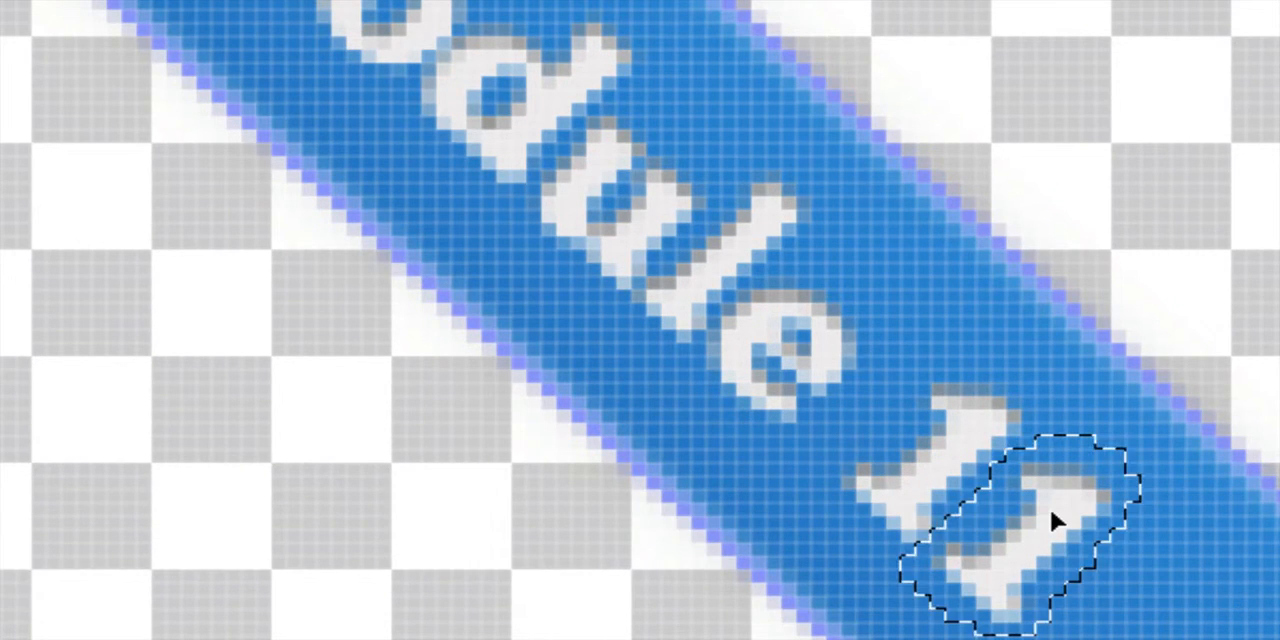
key(super+alt+minus)
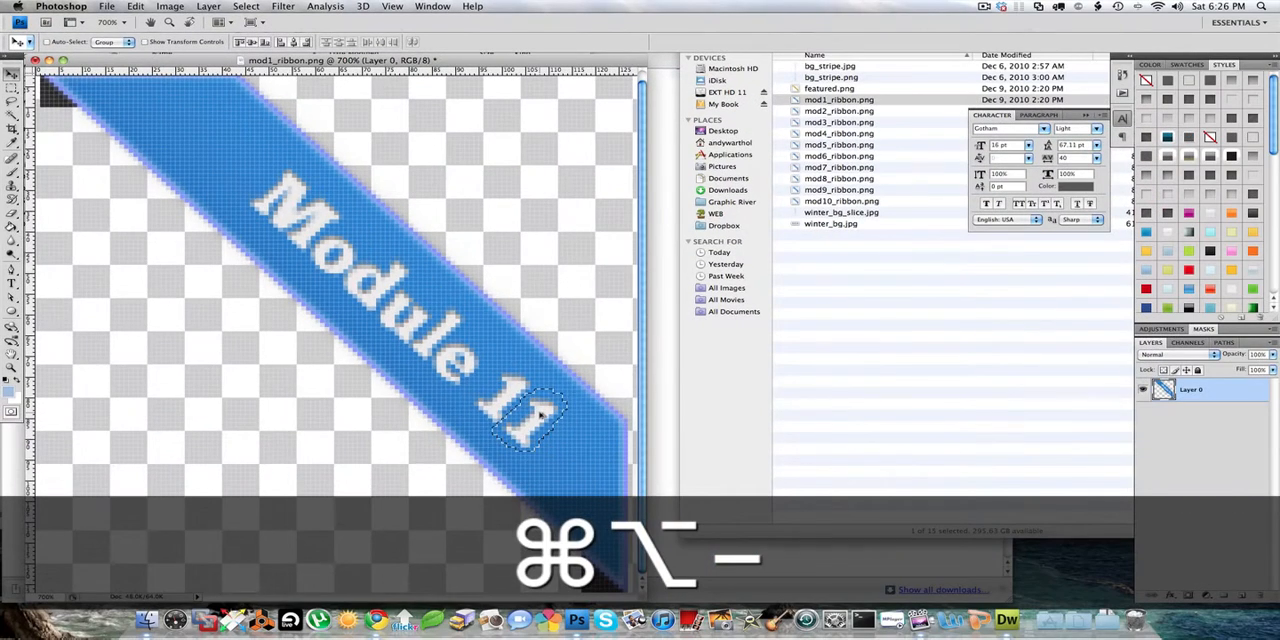
click(592, 395)
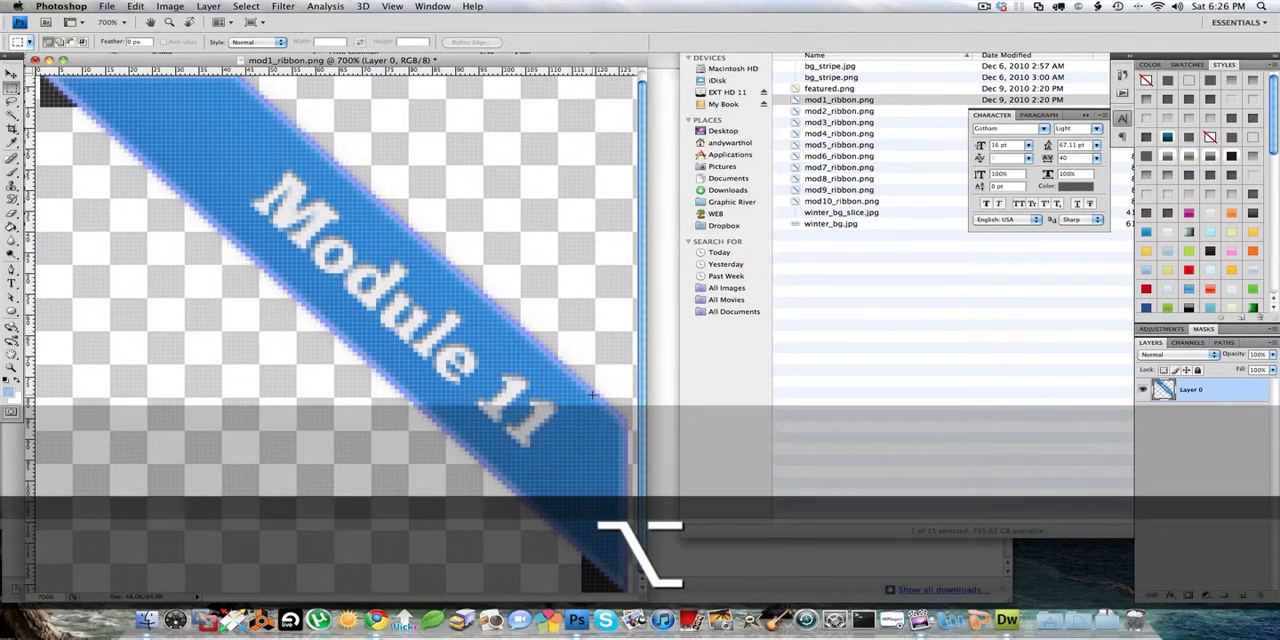
- Save the edited ribbon as a PNG copy named mod11_ribbon.png in the images folder
click(106, 6)
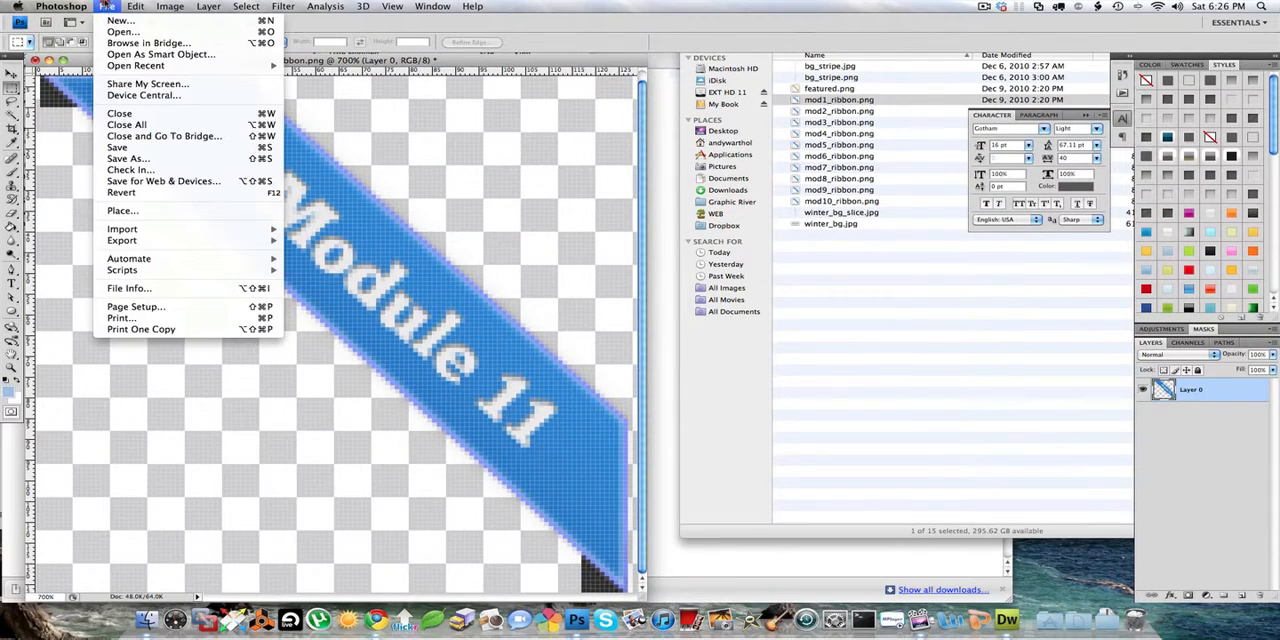
click(128, 158)
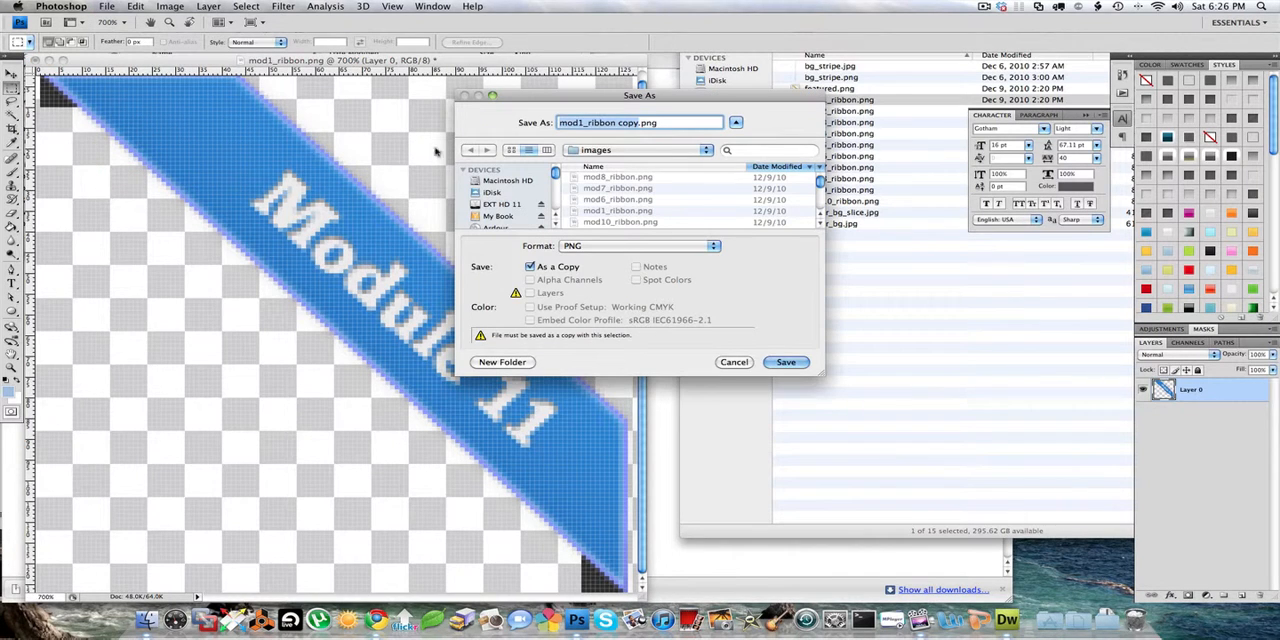
key(Right)
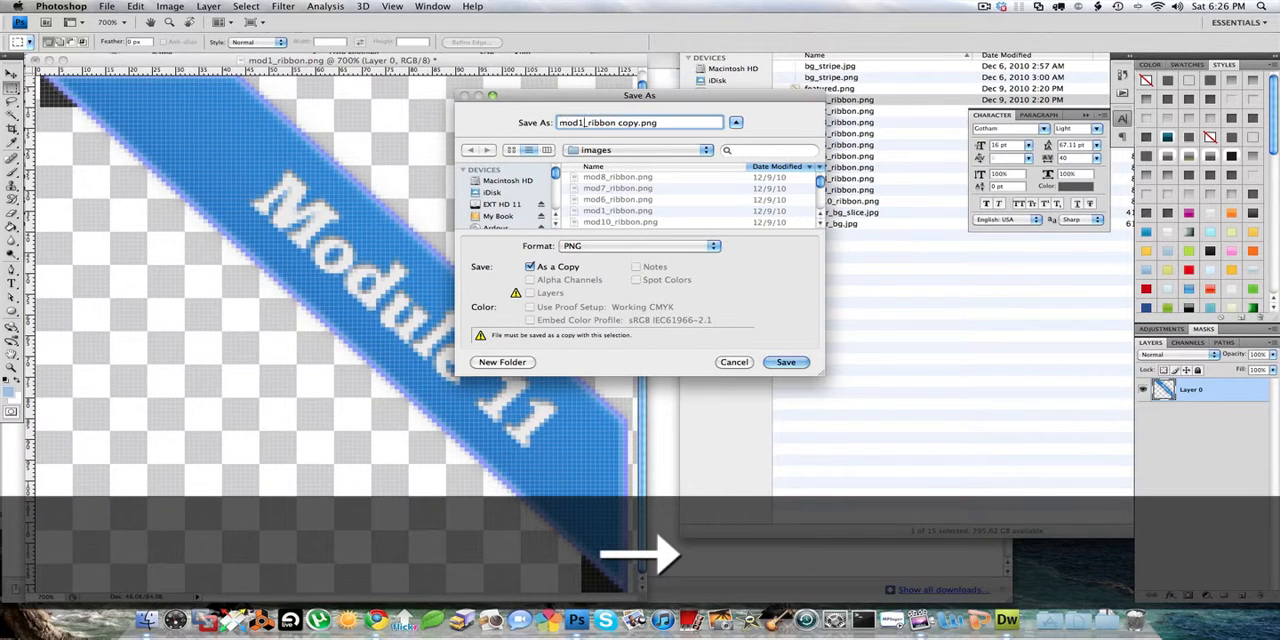
key(Left)
text(1)
key(Right)
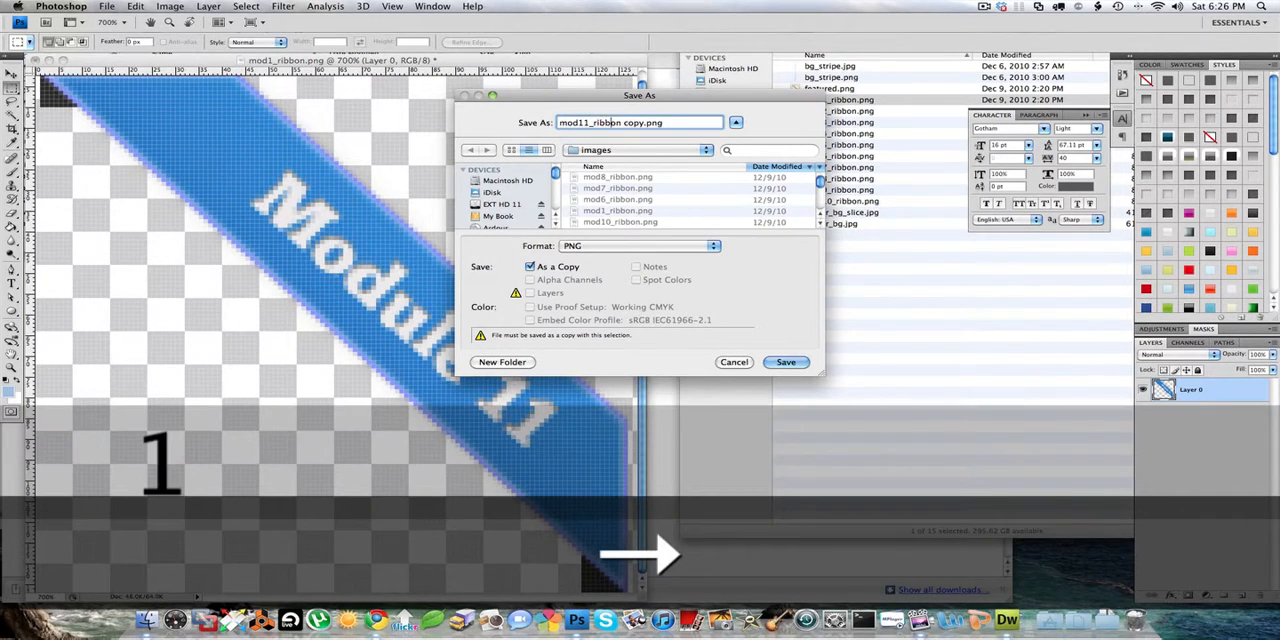
key(shift+Right)
key(shift+Right)
key(shift+Right)
key(shift+Right)
key(shift+Right)
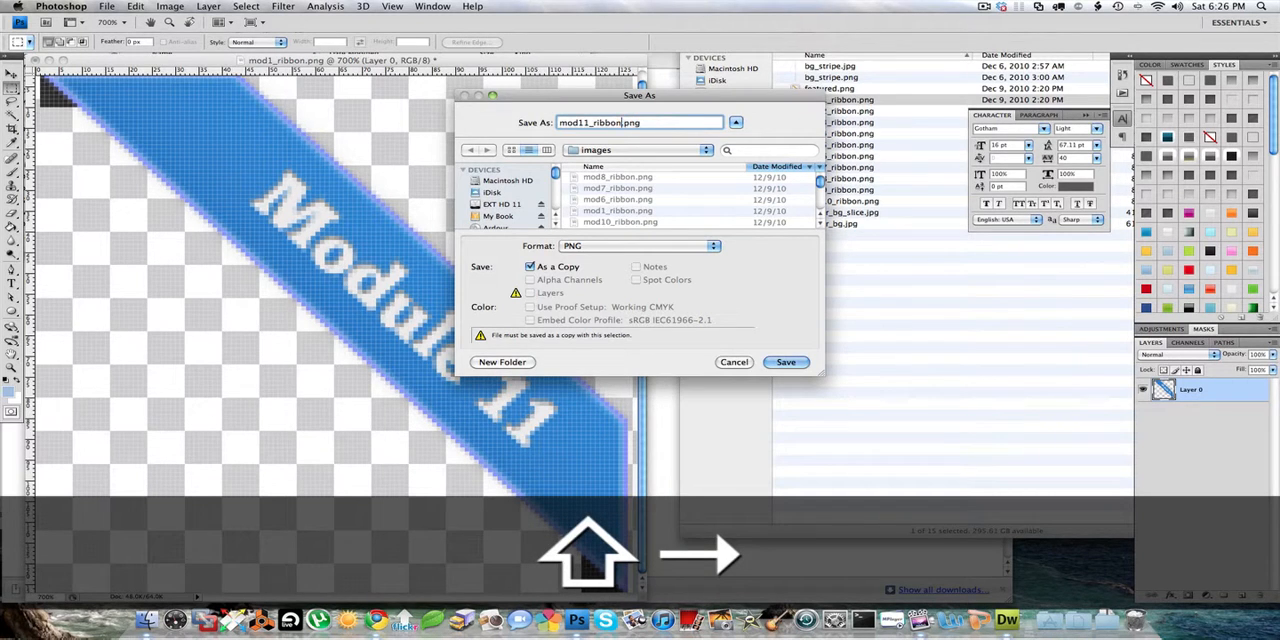
key(Return)
click(673, 218)
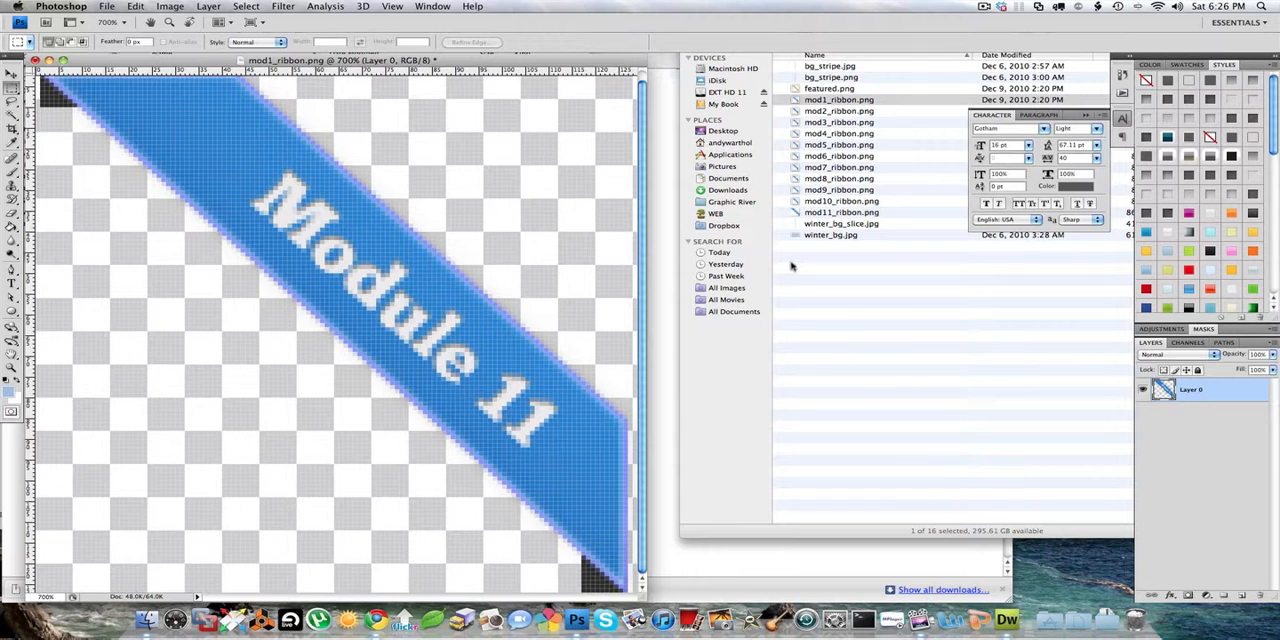
- Switch to the images window in Finder, go back to YOUR PORTFOLIO FOLDER, and select style.css
key(super+alt+minus)
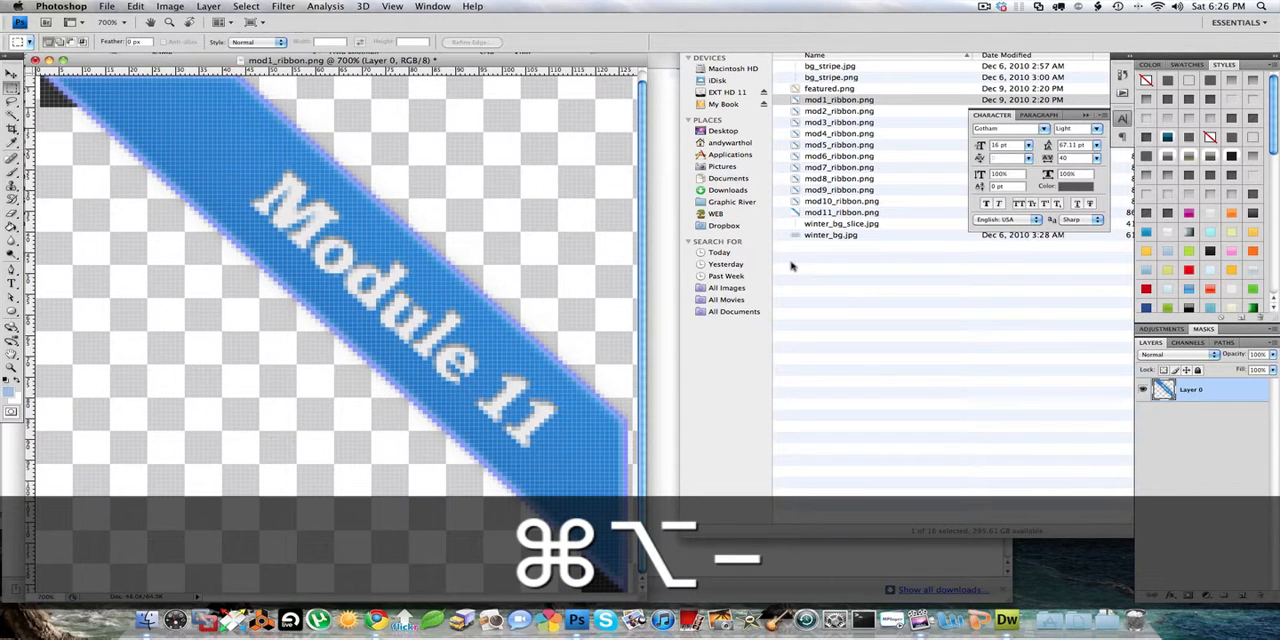
click(790, 262)
drag(850, 22, 704, 28)
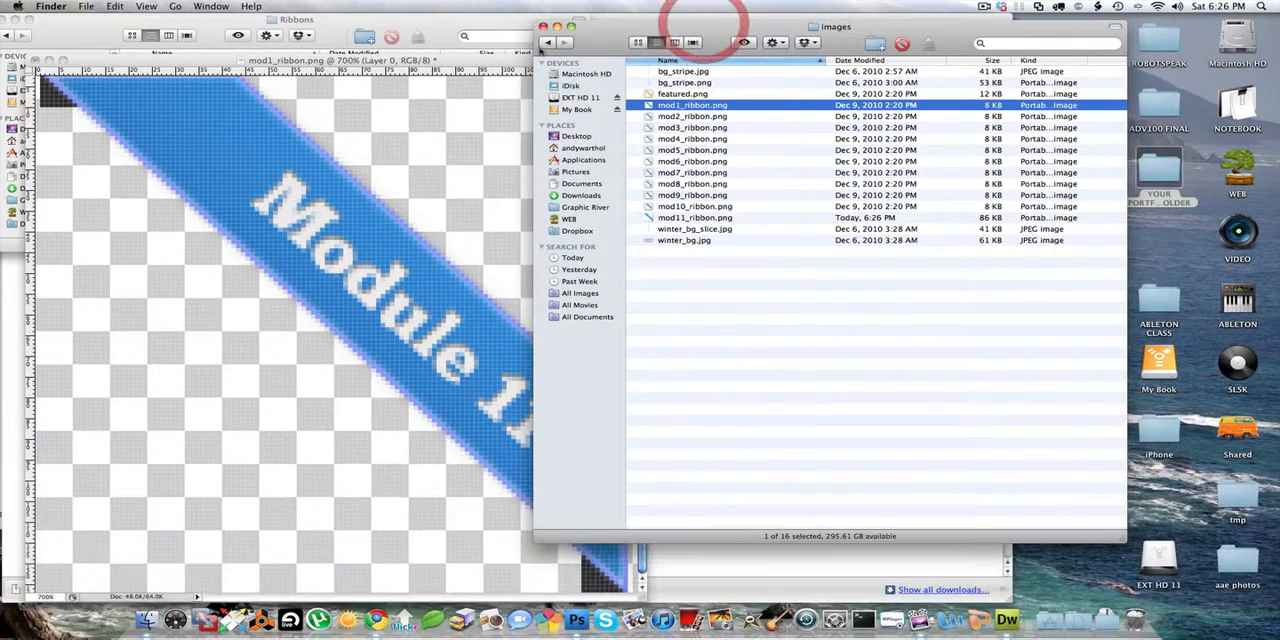
click(546, 43)
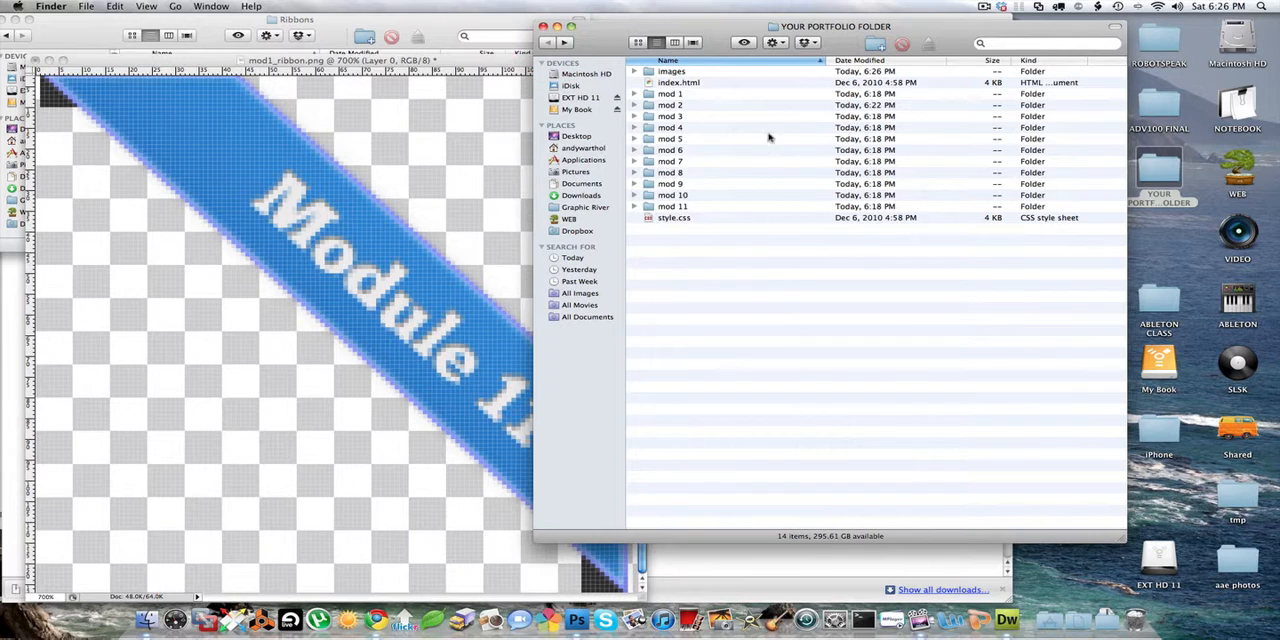
click(663, 73)
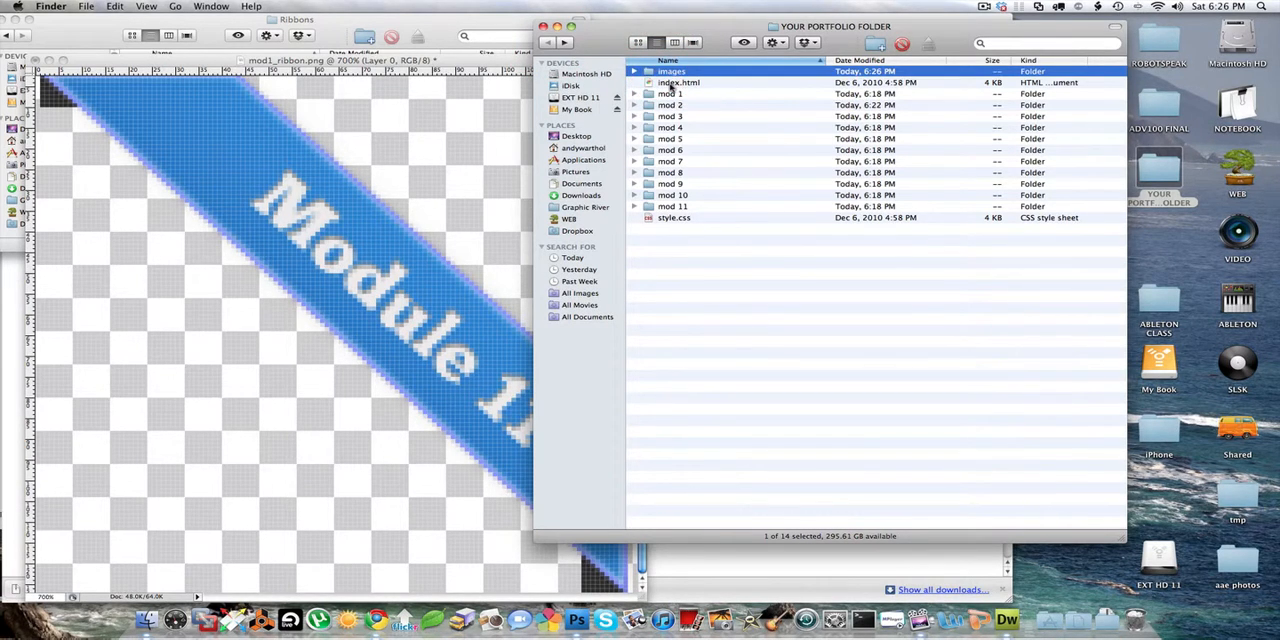
click(671, 84)
click(673, 216)
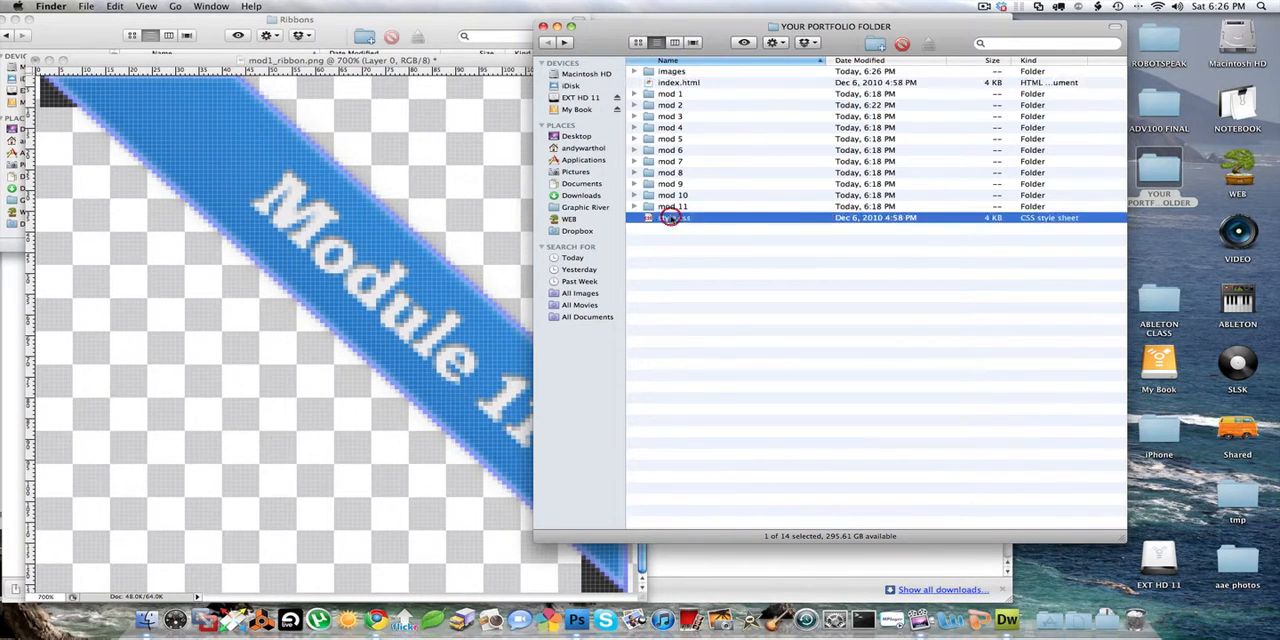
click(667, 94)
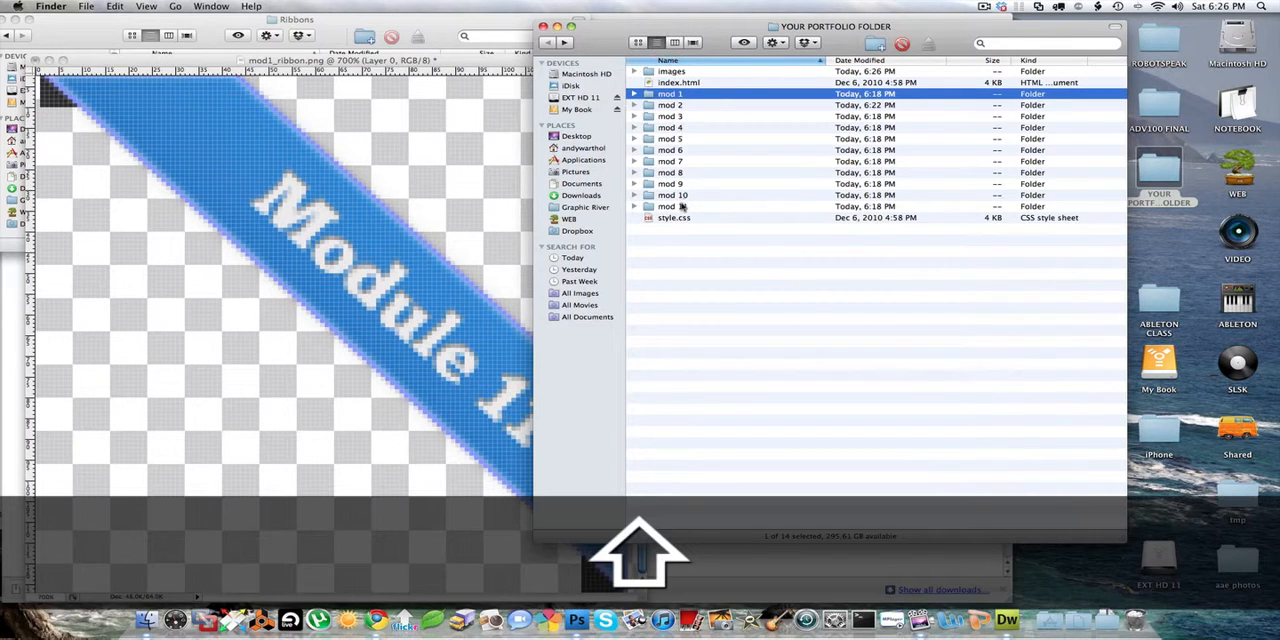
shift+click(682, 205)
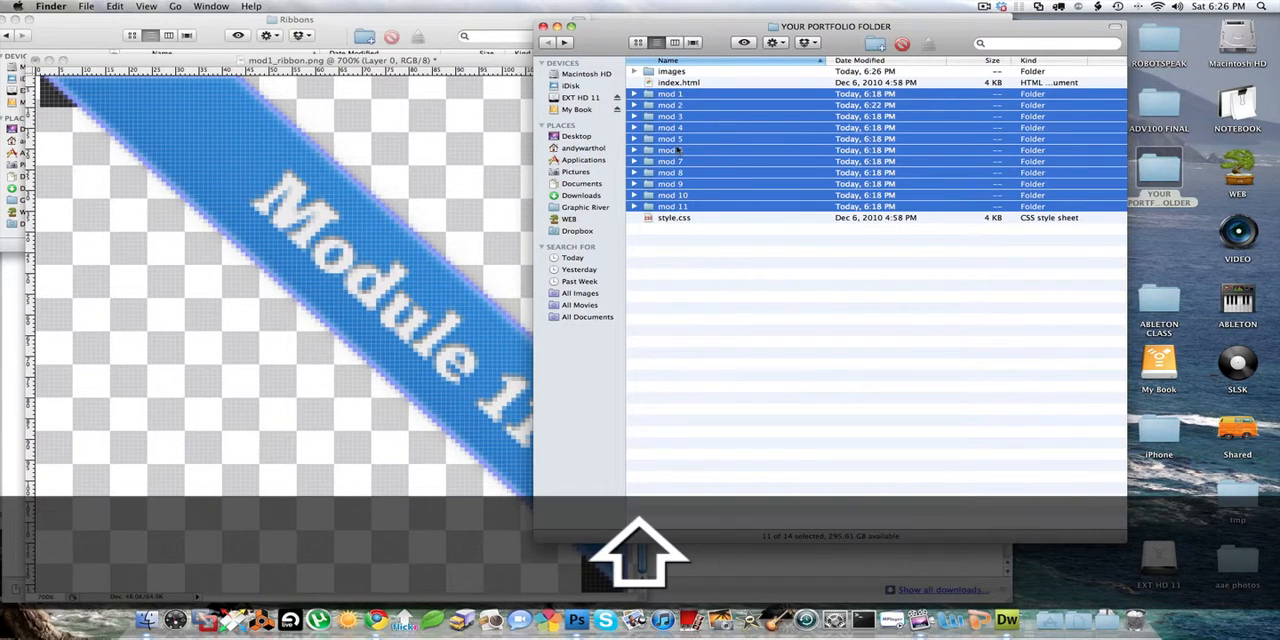
click(679, 232)
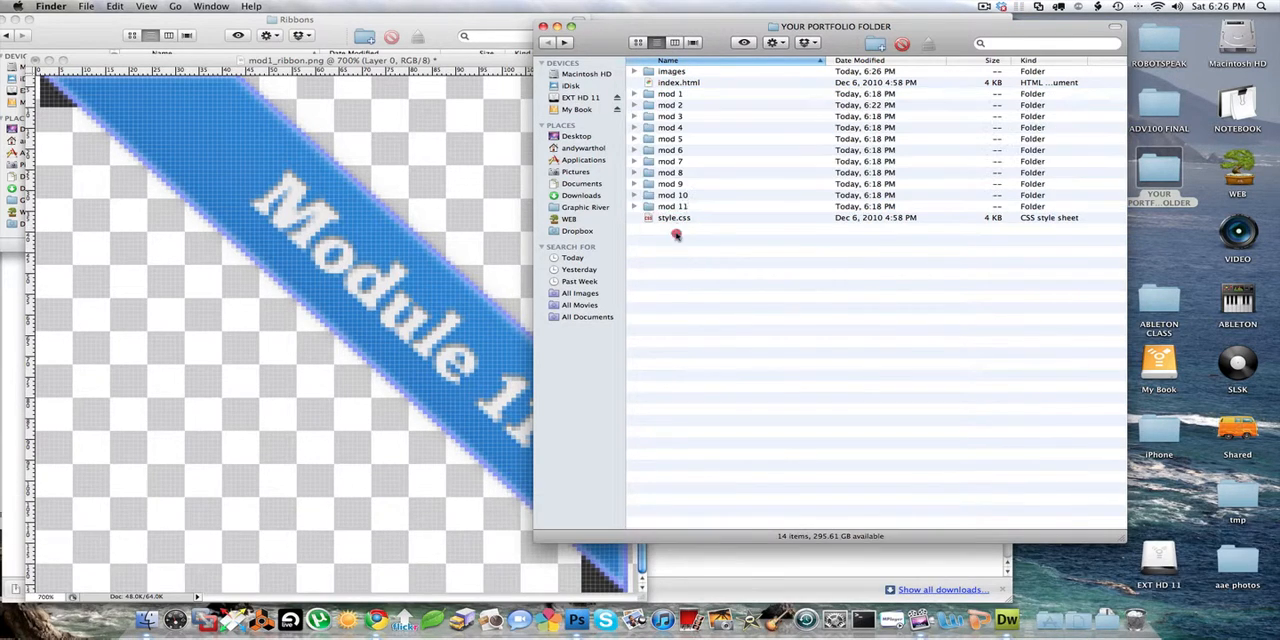
- Open brian.jpg, fania.jpg and wind_turbine.jpg from the mod 2 folder together in Photoshop
double_click(670, 105)
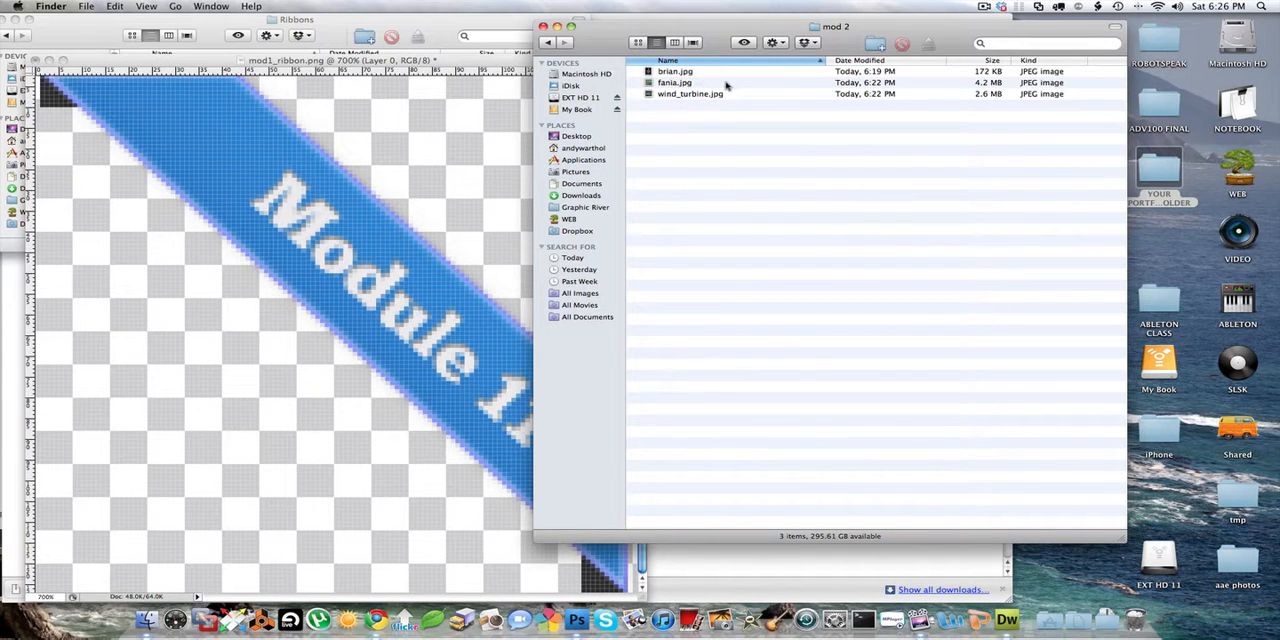
click(675, 72)
shift+click(675, 94)
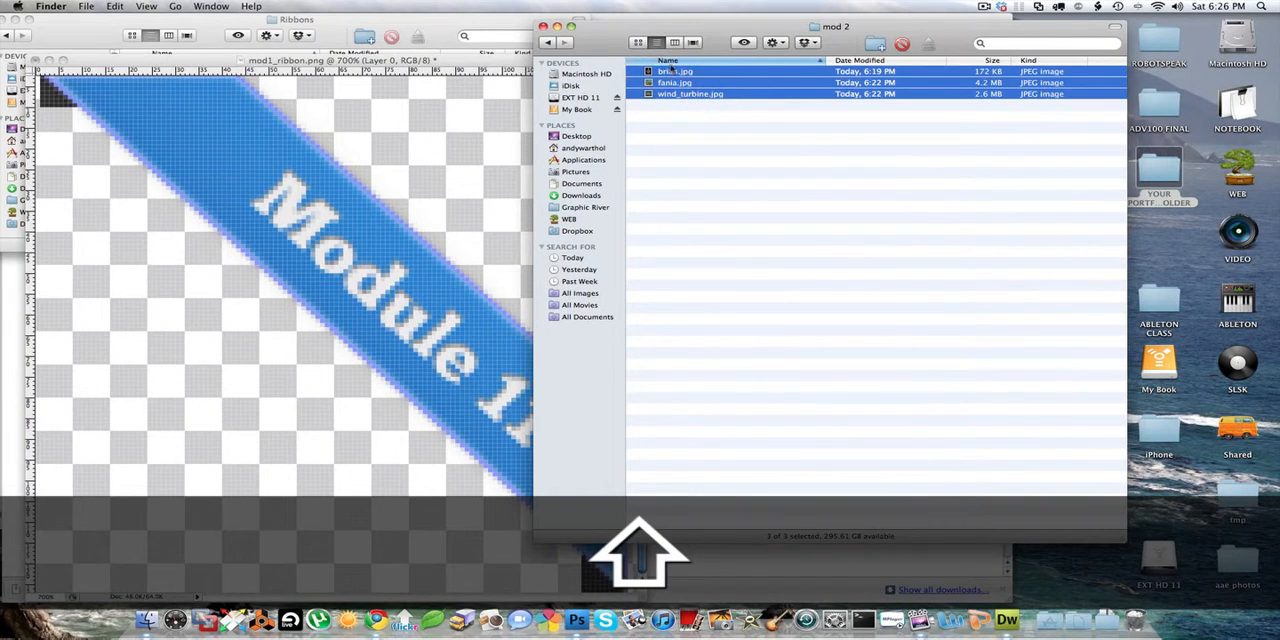
drag(660, 72, 574, 618)
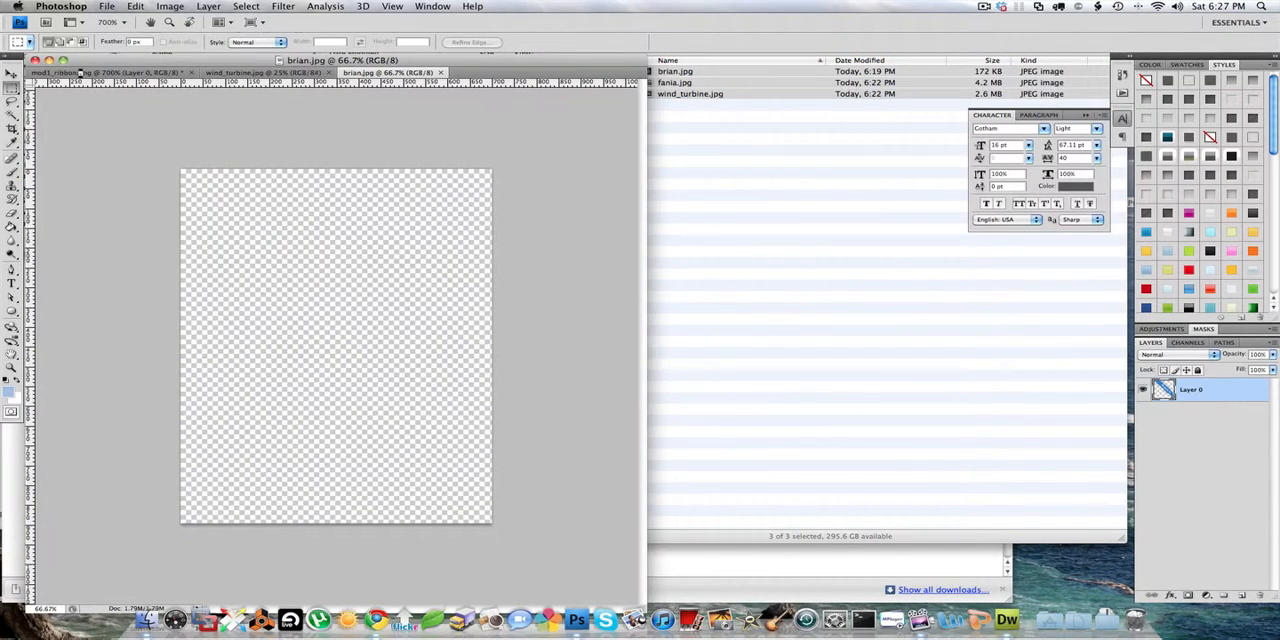
- Close mod1_ribbon.png without saving its changes
click(78, 73)
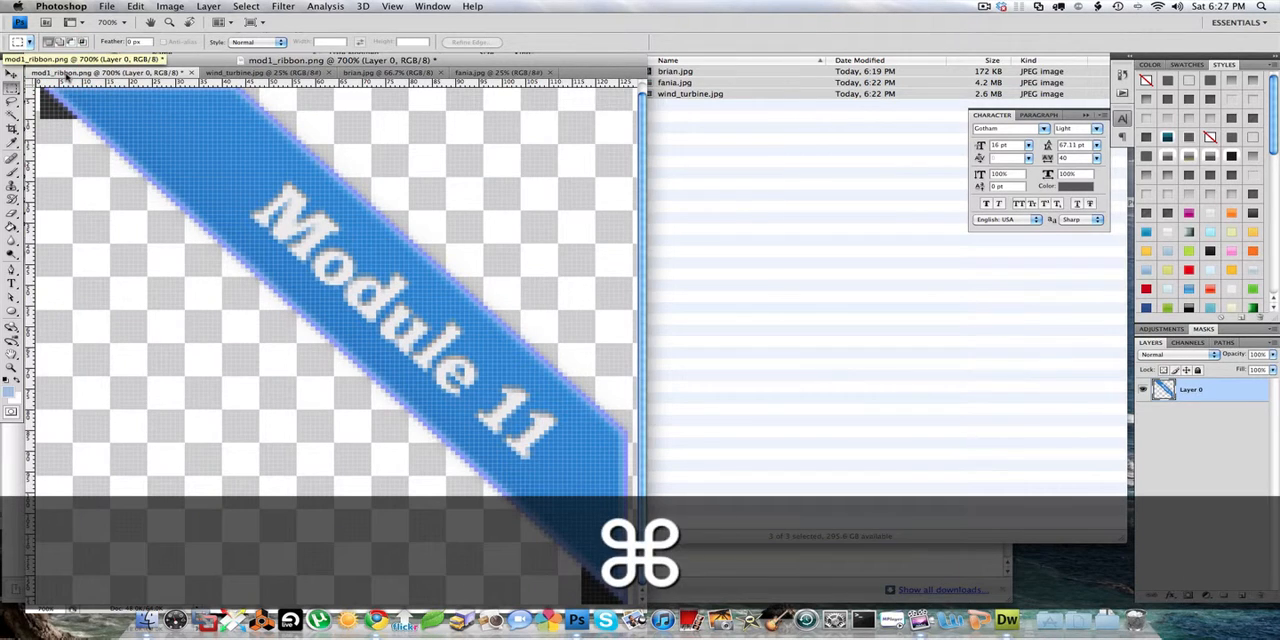
key(super+w)
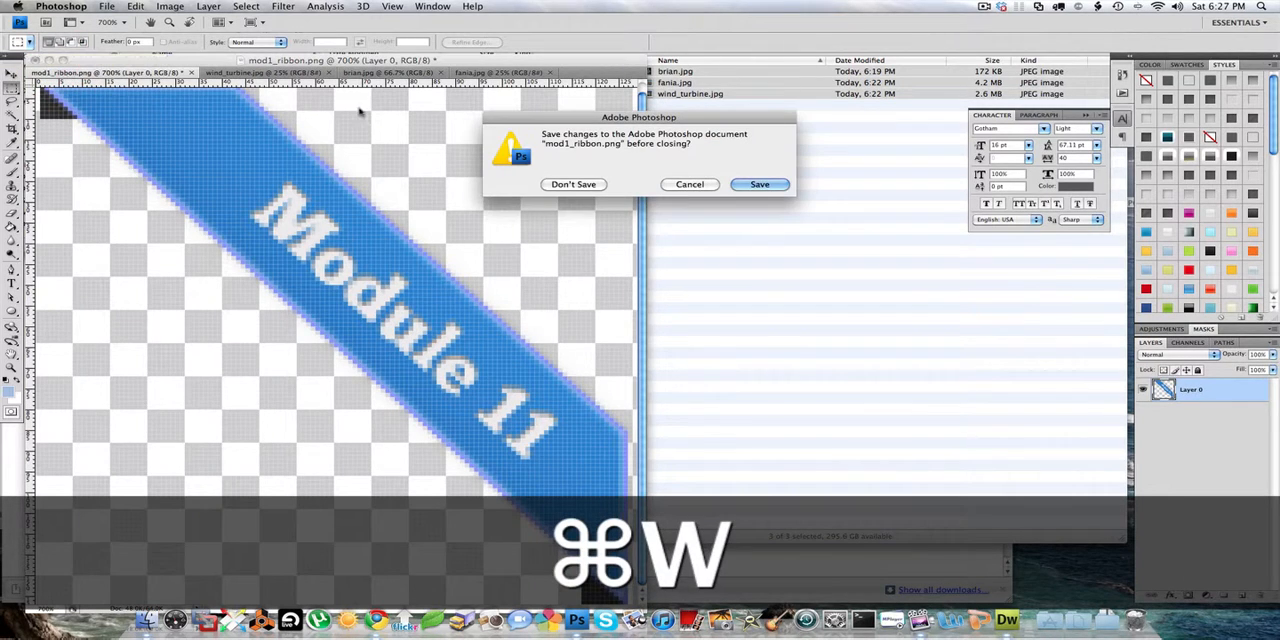
click(572, 185)
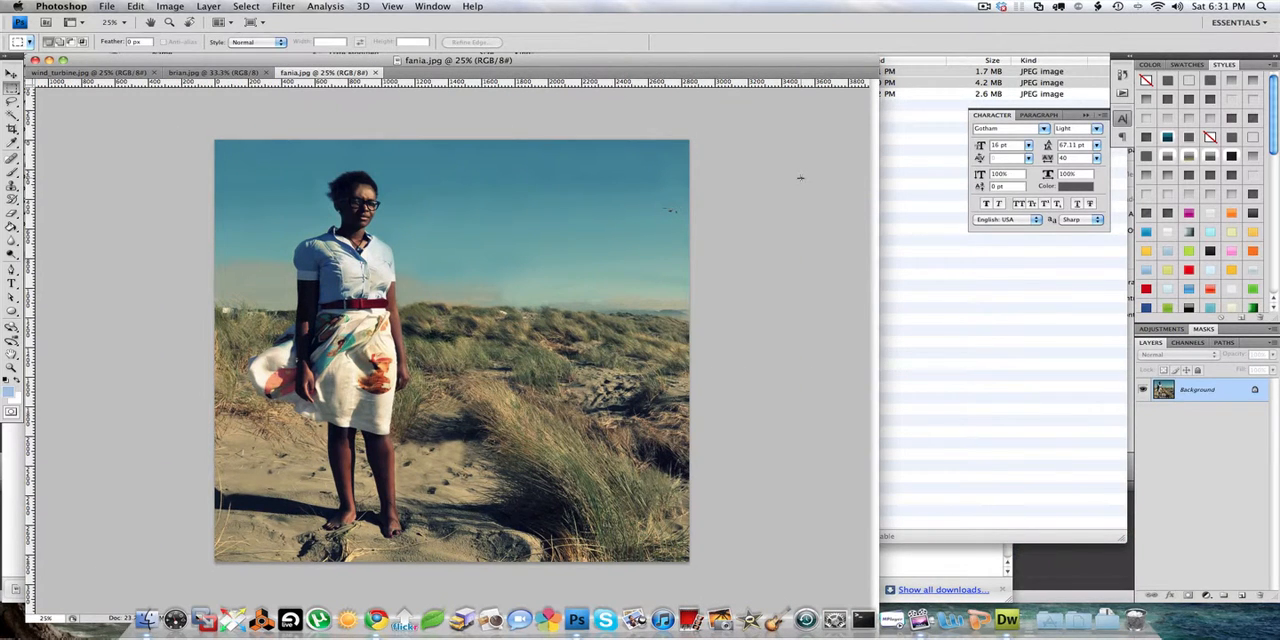
- Resize fania.jpg to 800 by 800 pixels with proportions constrained
click(170, 7)
click(180, 97)
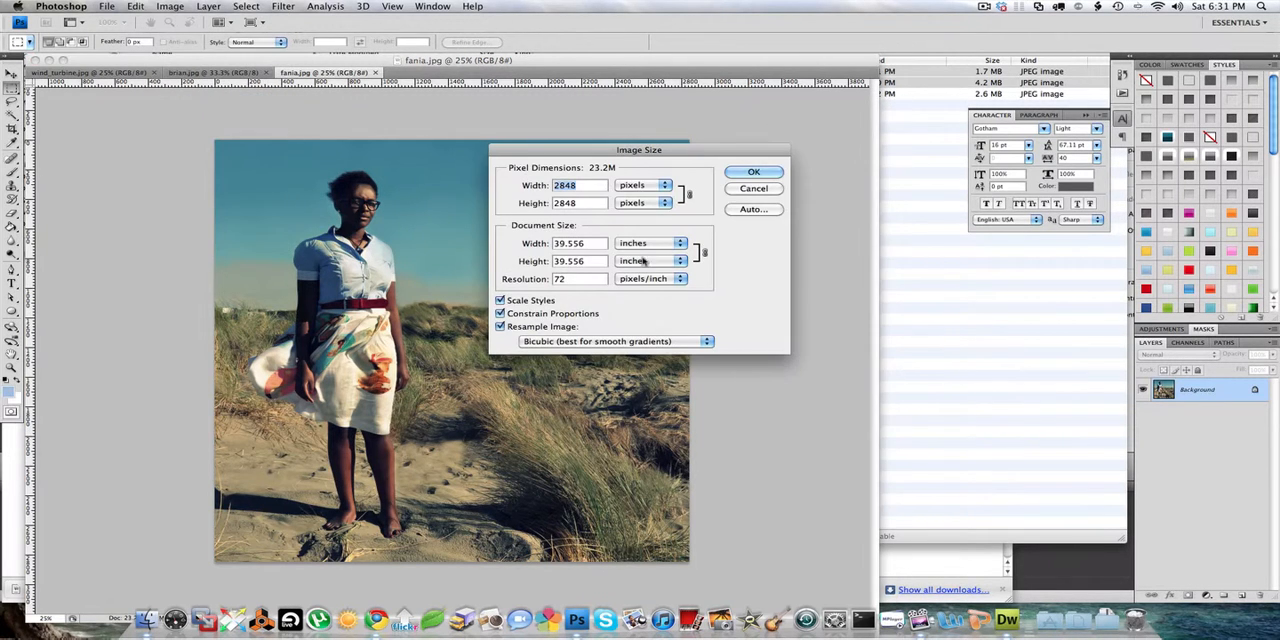
key(super+alt+equal)
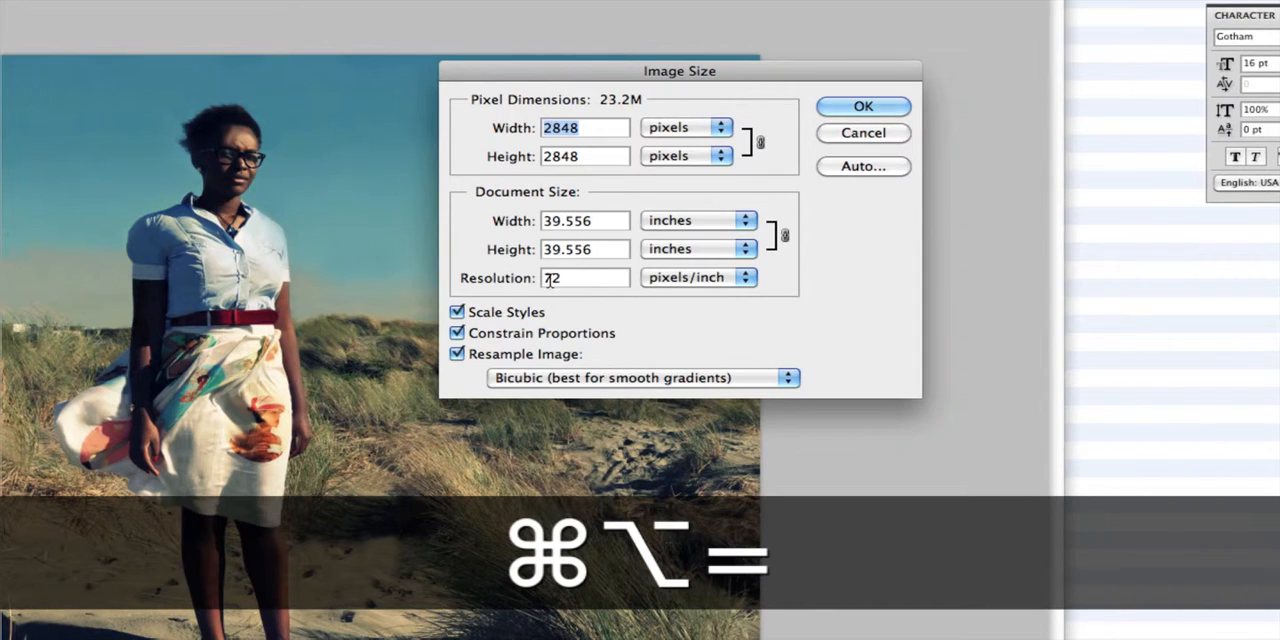
key(super+alt+minus)
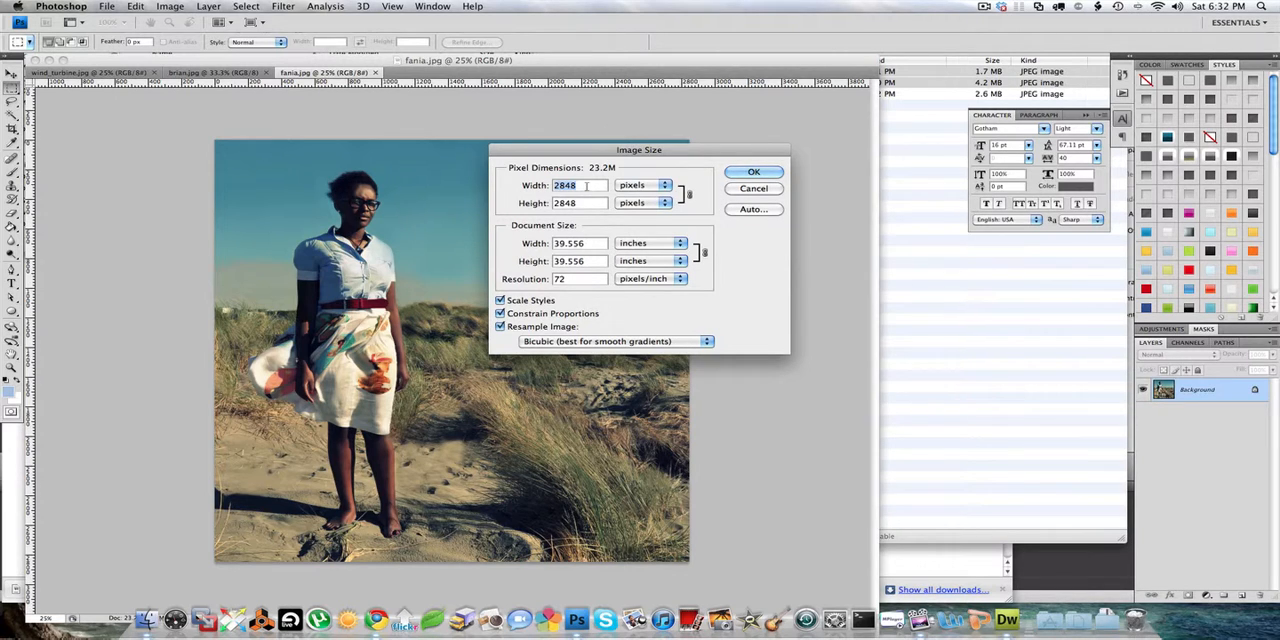
text(800)
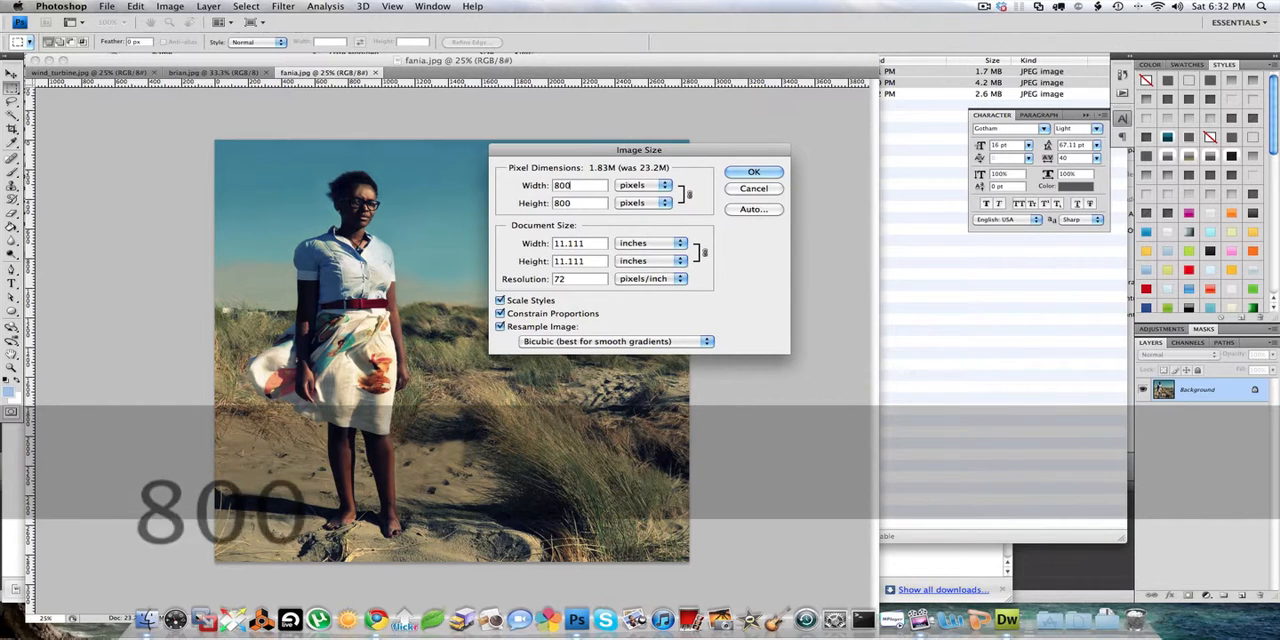
key(Return)
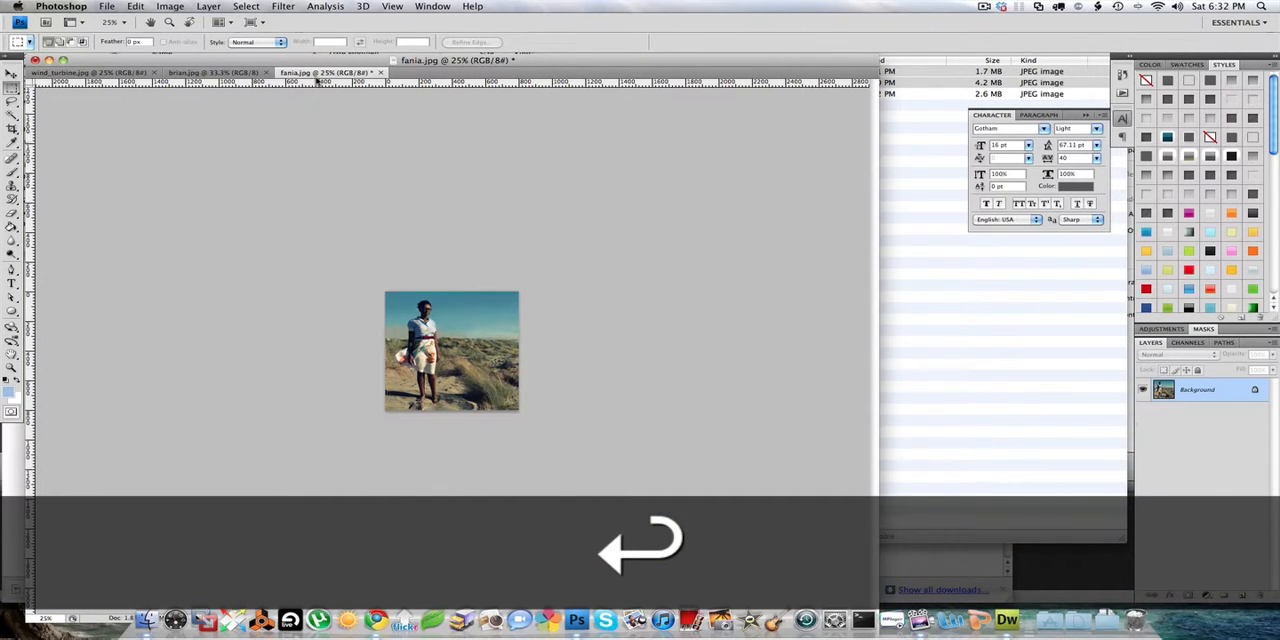
- Check the resized fania.jpg at 100% and save it over the original file
key(super+alt+equal)
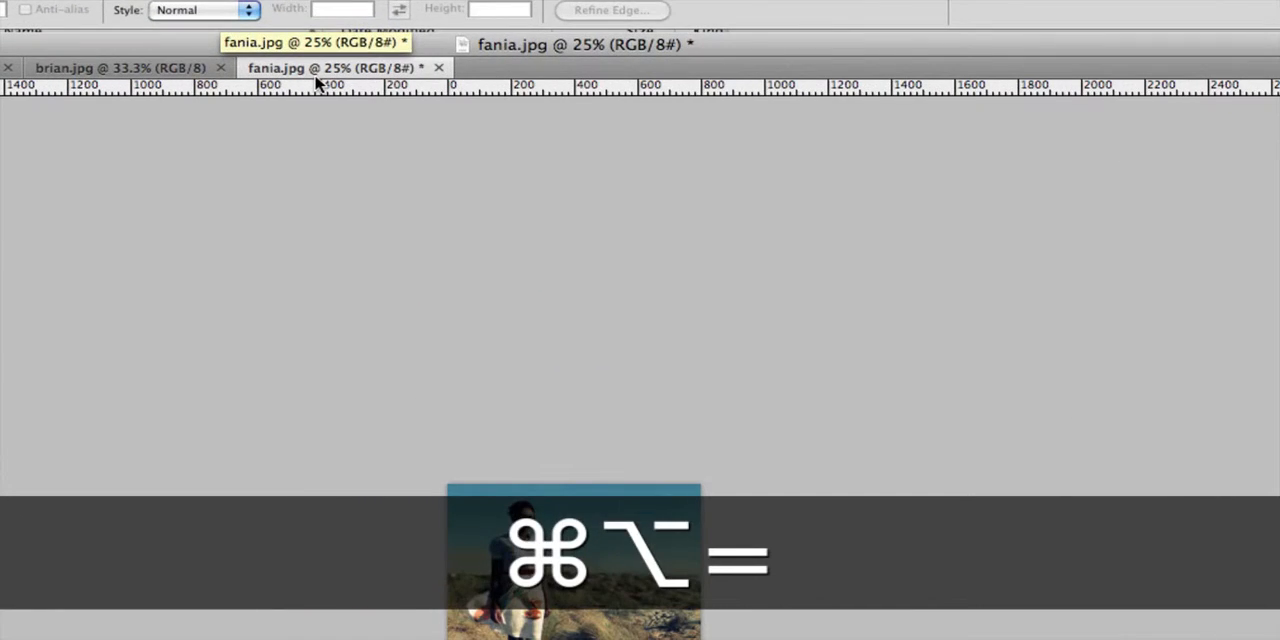
key(super+equal)
key(super+equal)
key(super+equal)
key(super+equal)
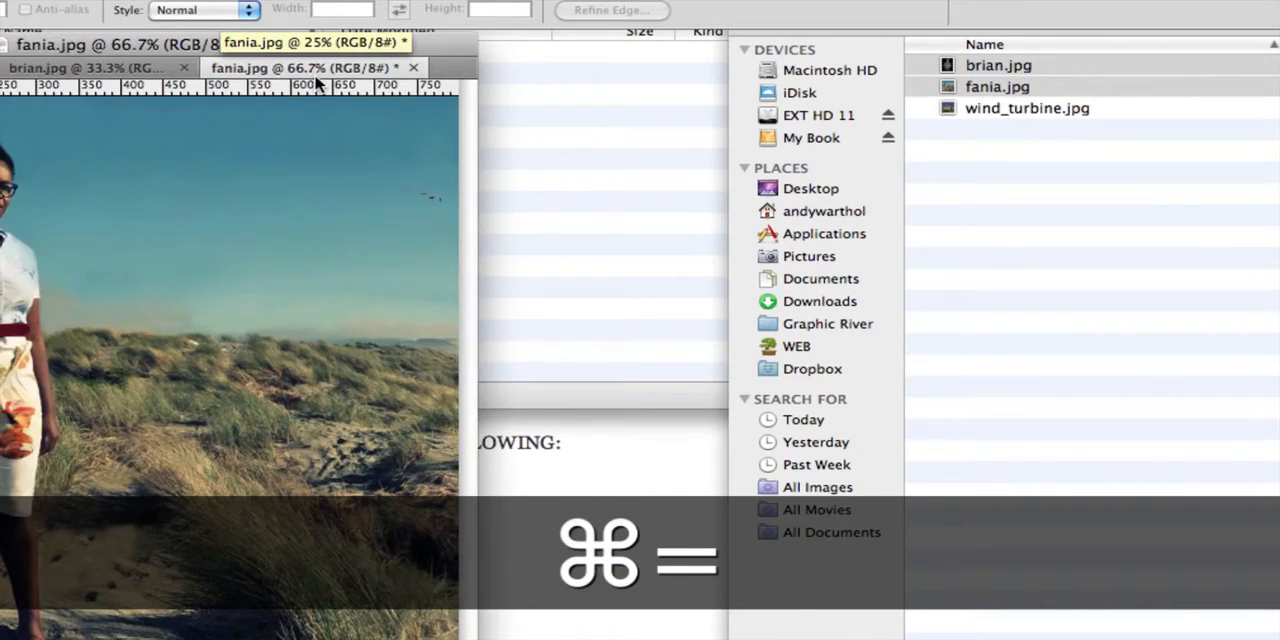
key(super+alt+minus)
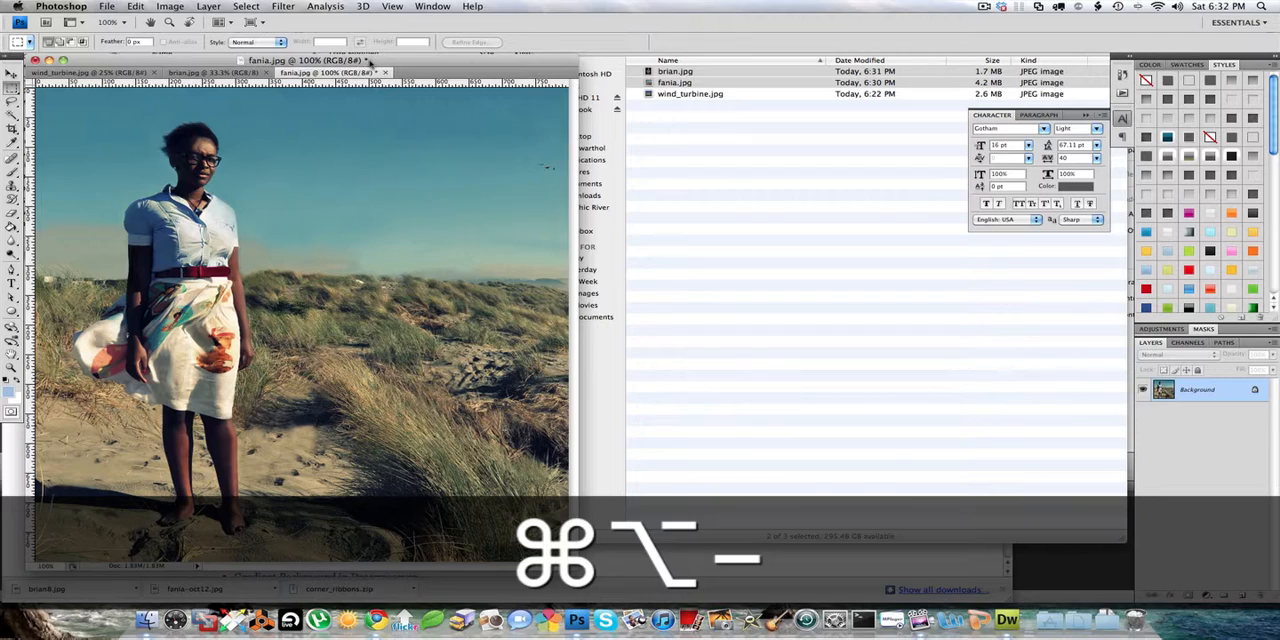
drag(369, 62, 575, 57)
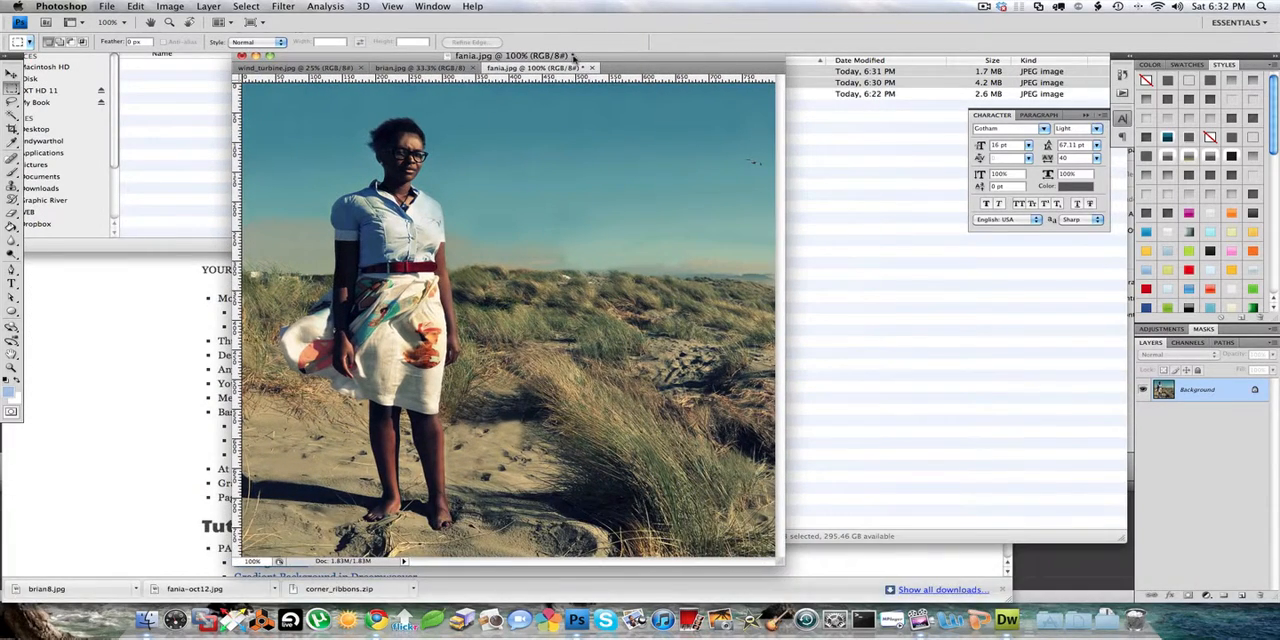
key(super+s)
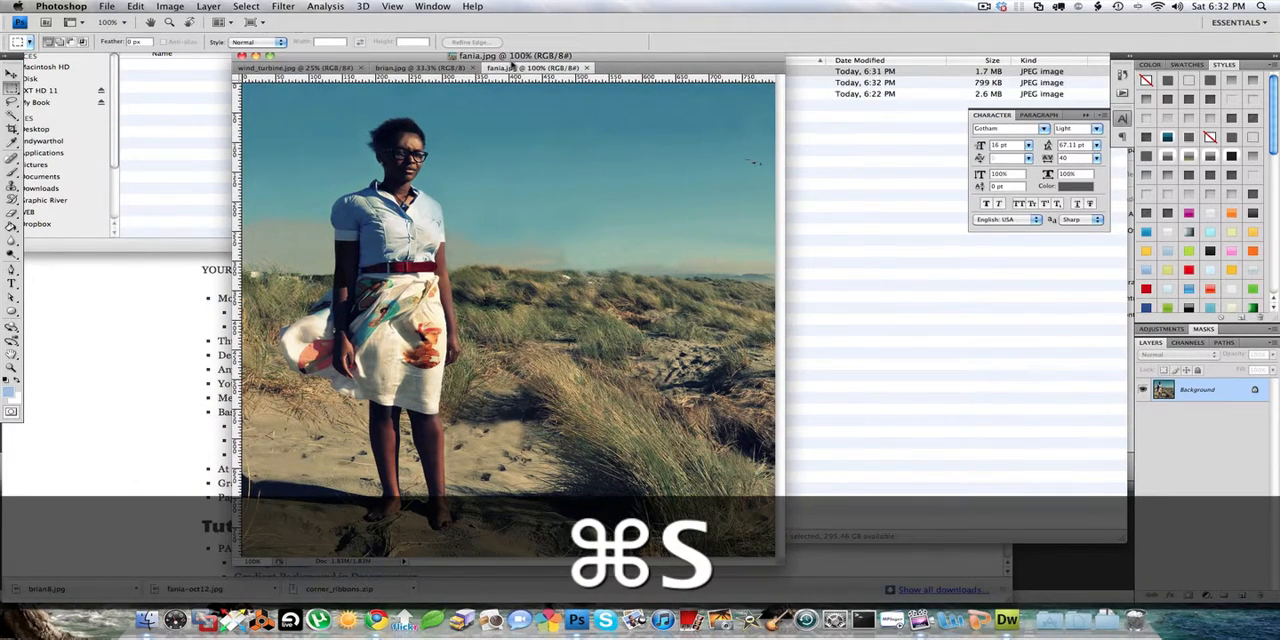
- Scale the saved fania.jpg down to 200 by 200 pixels for a thumbnail version
click(170, 6)
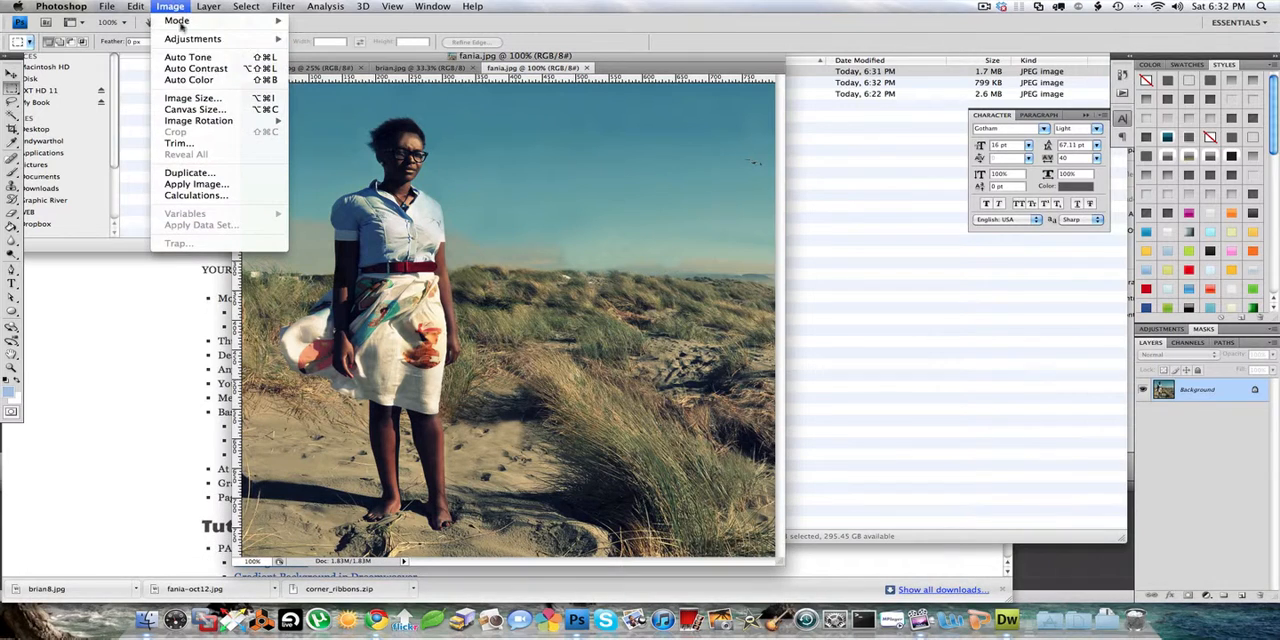
click(192, 98)
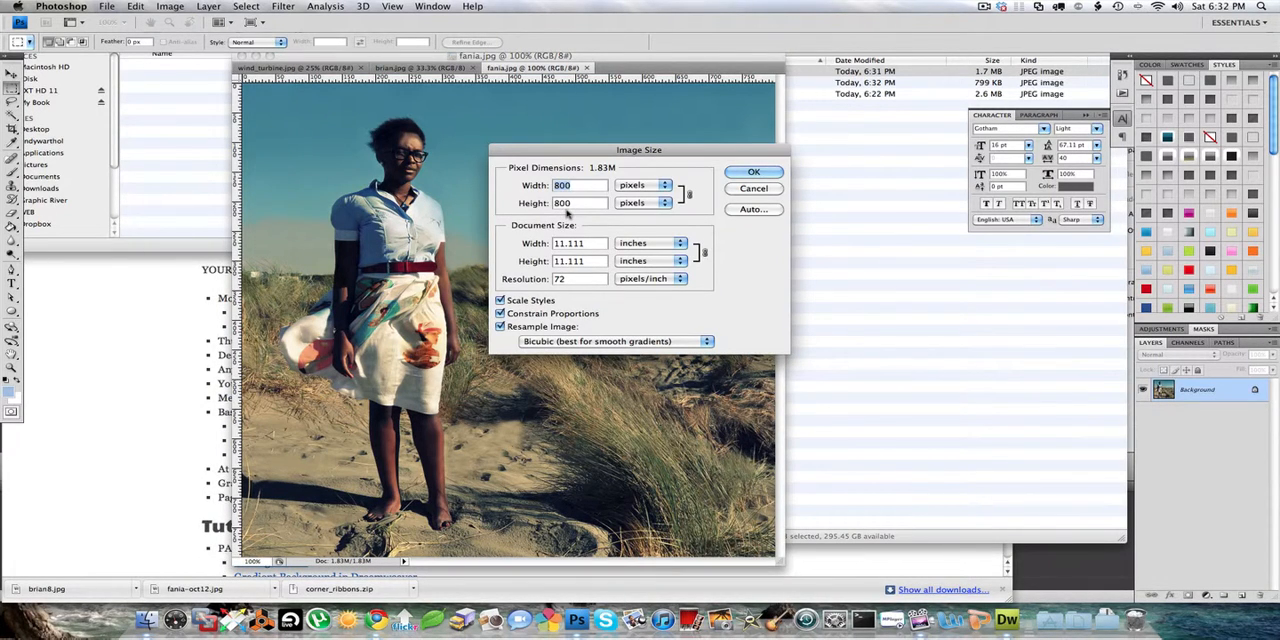
text(200)
key(Return)
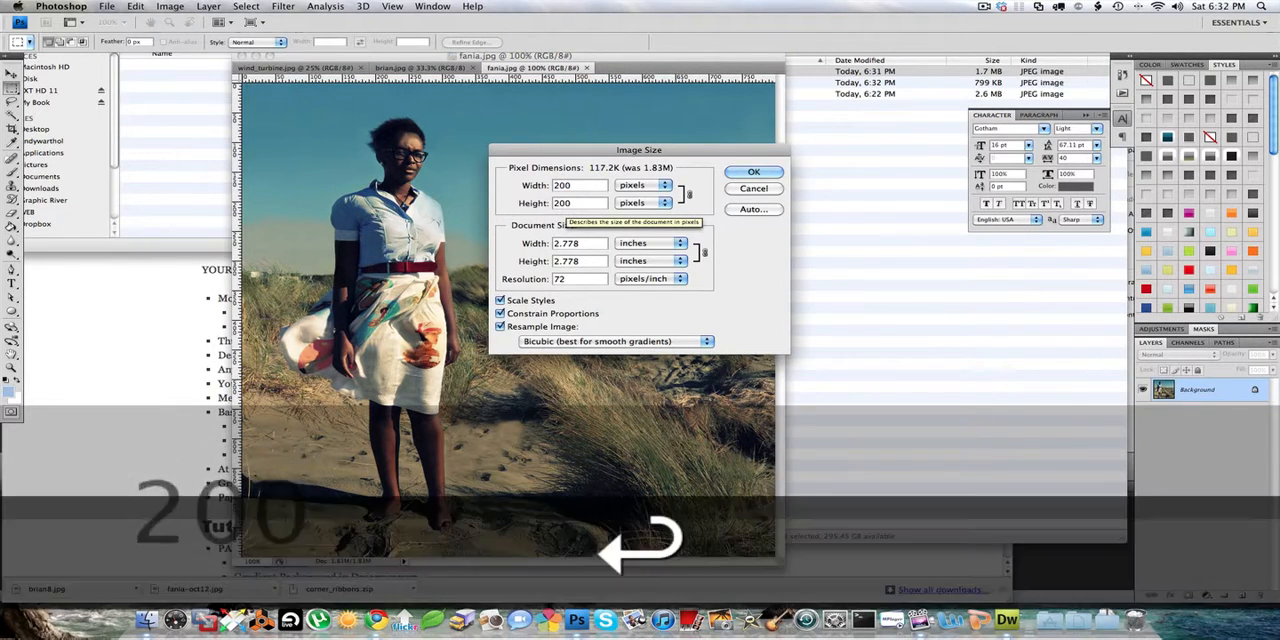
drag(380, 210, 1000, 575)
drag(890, 555, 890, 554)
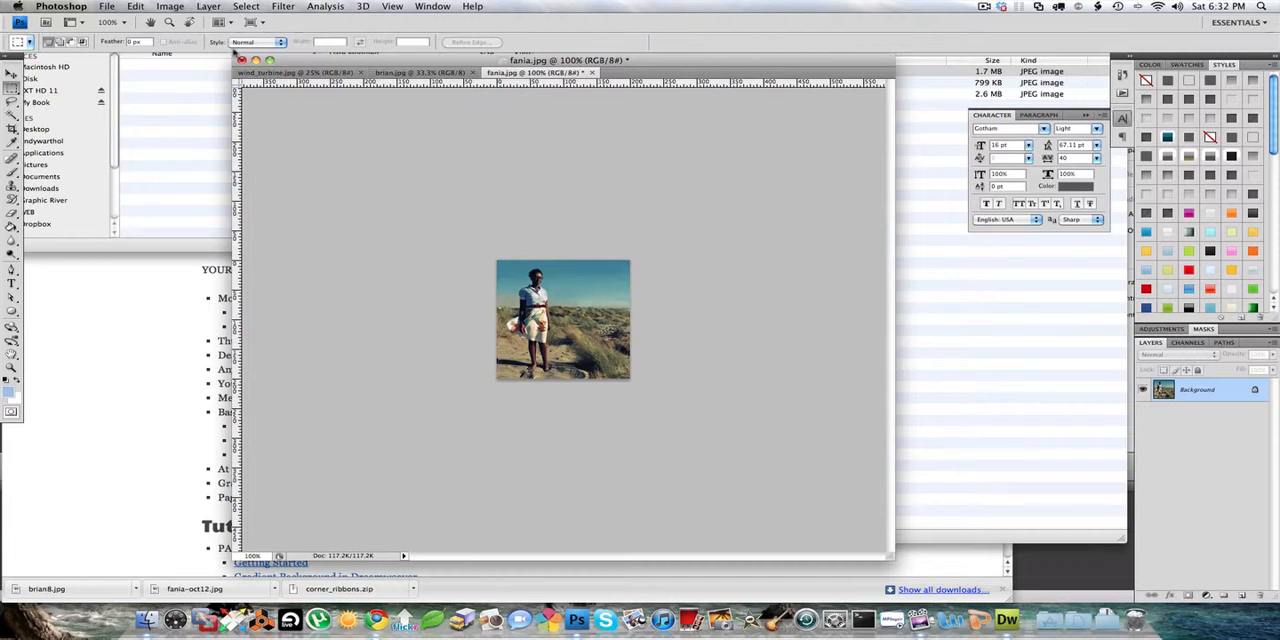
- Save the small image as fania_thumb.jpg in the mod 2 folder with JPEG quality 10, and close it
click(116, 6)
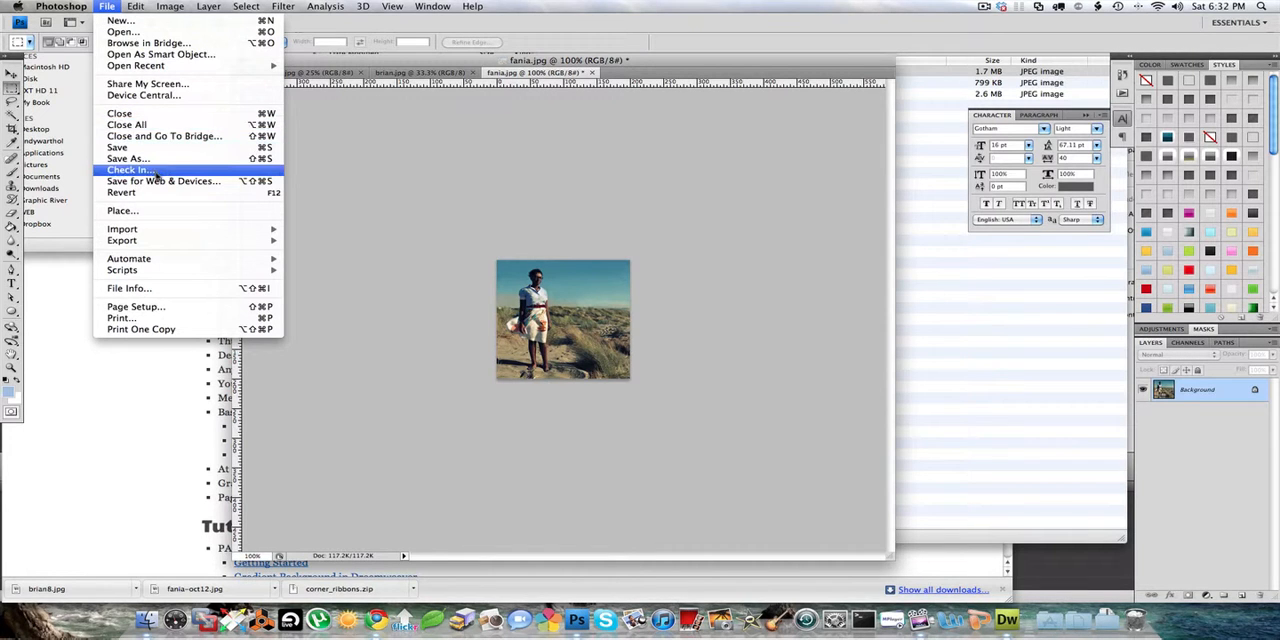
click(156, 160)
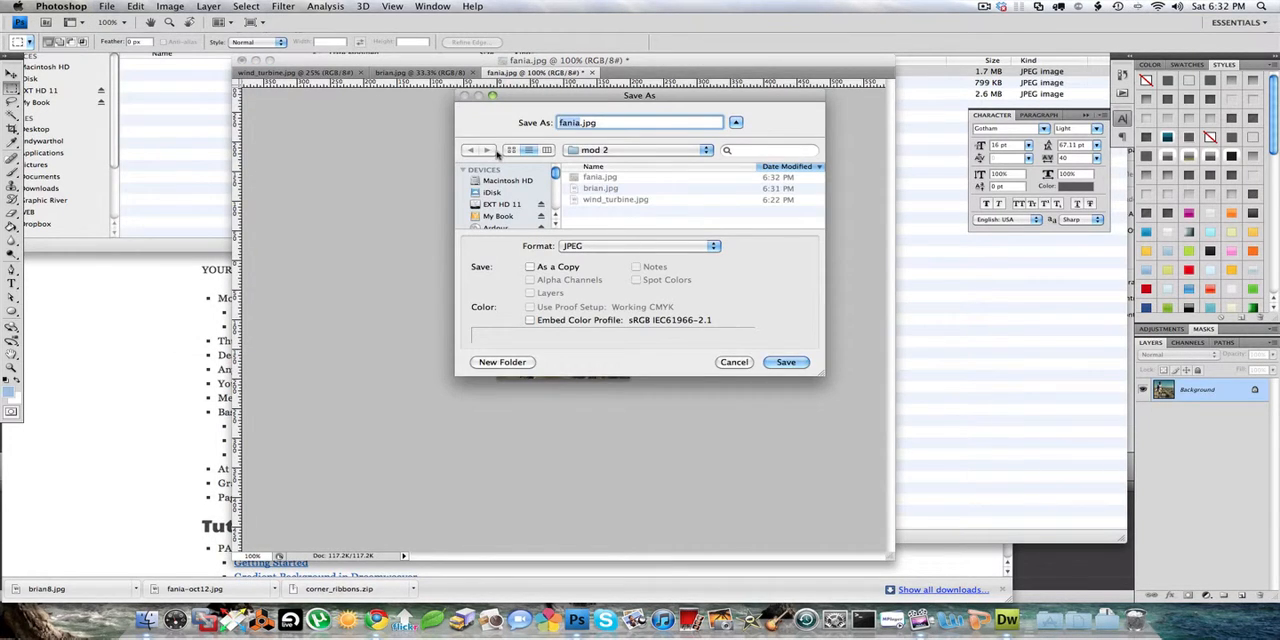
key(Right)
text(_thumb)
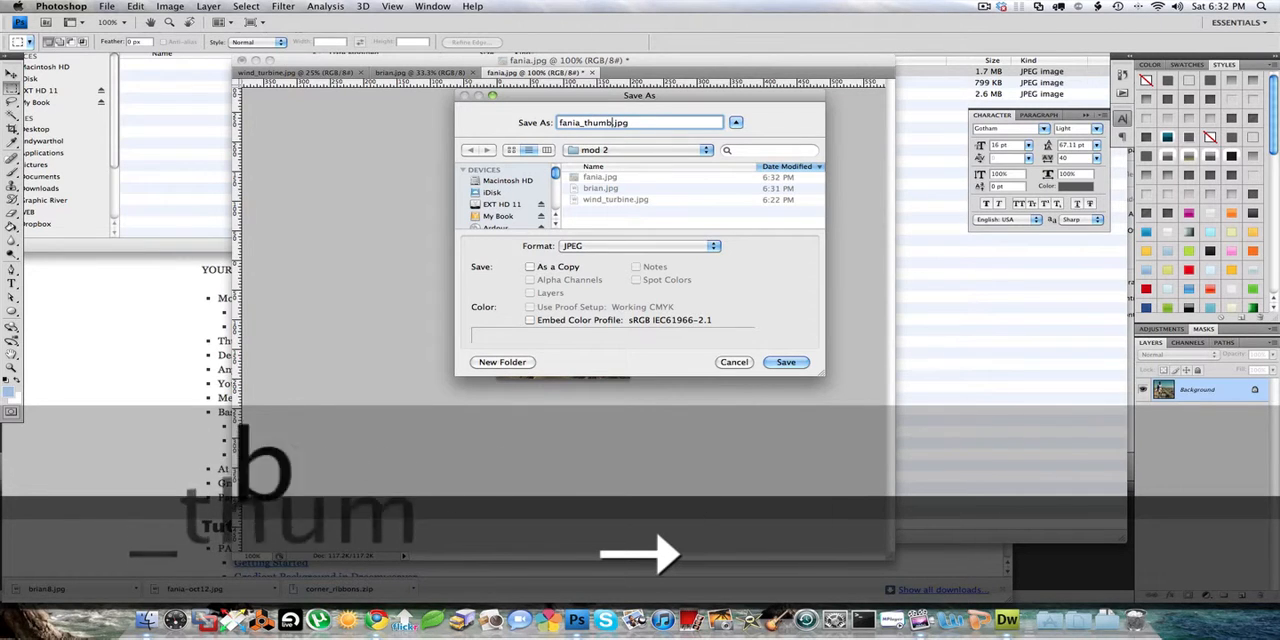
key(Return)
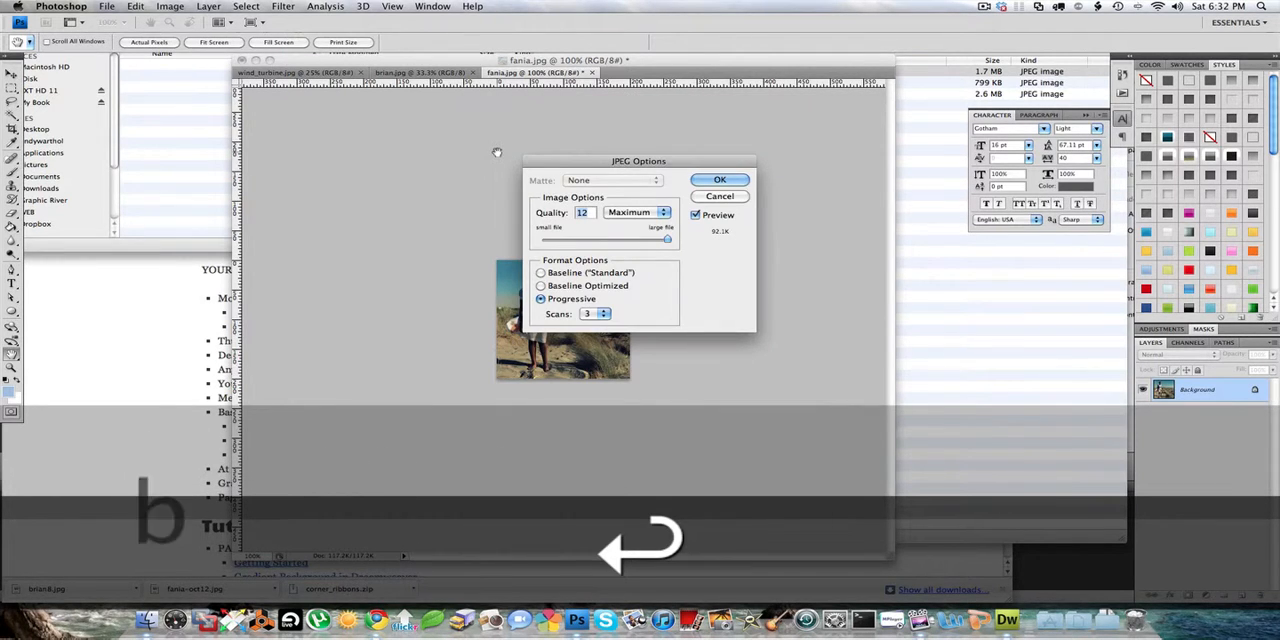
key(Down)
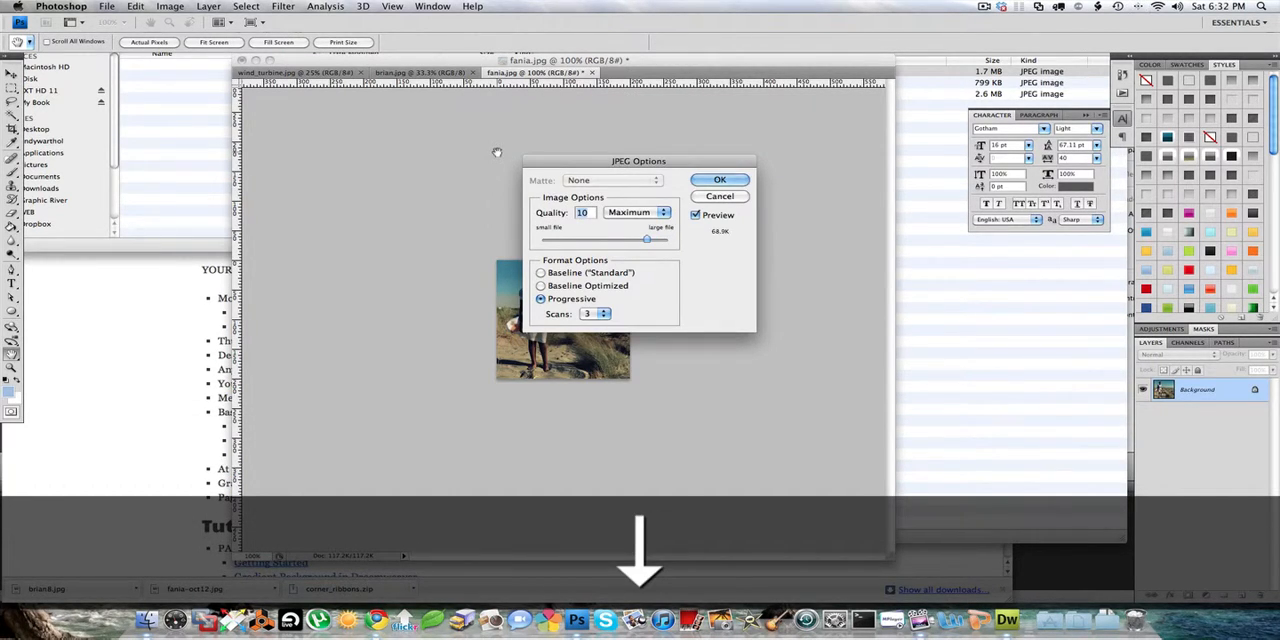
key(Return)
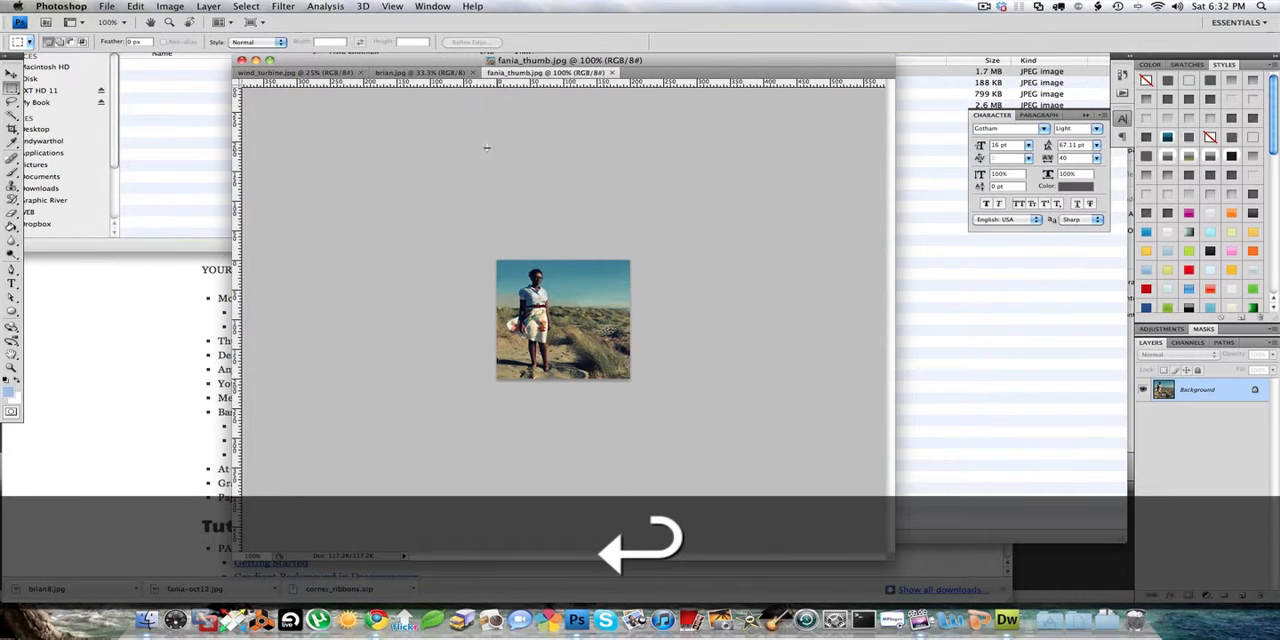
key(super+w)
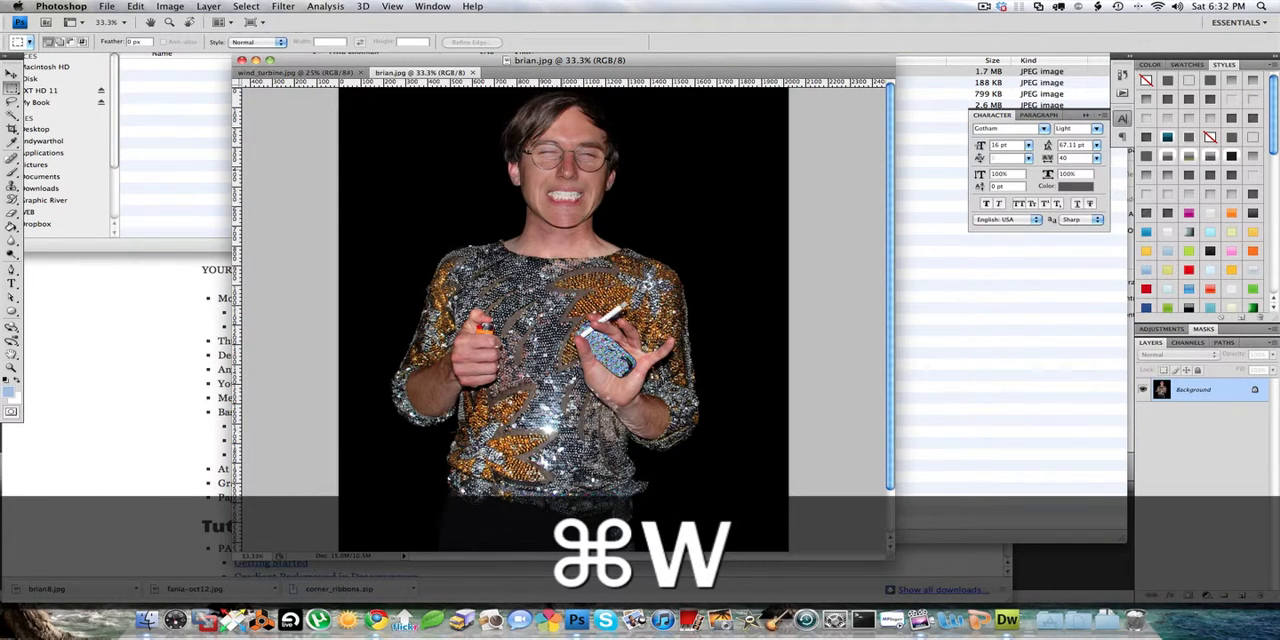
- Resize brian.jpg to a height of 800 pixels with proportions constrained, and save it over the original
click(168, 6)
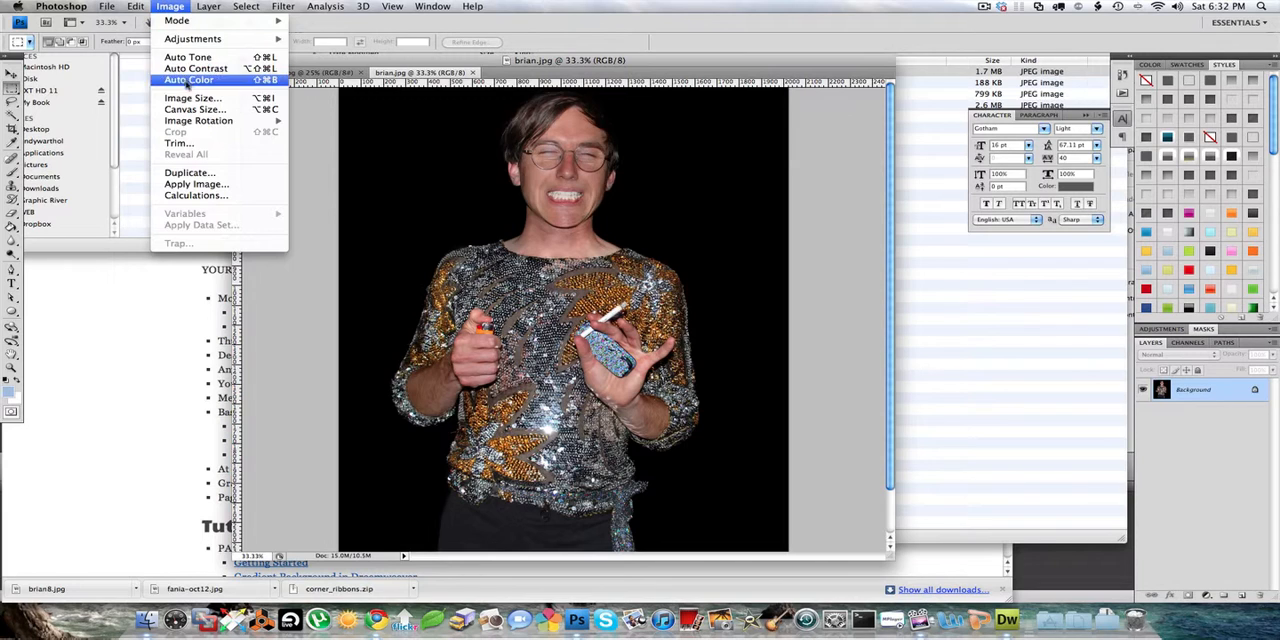
click(192, 99)
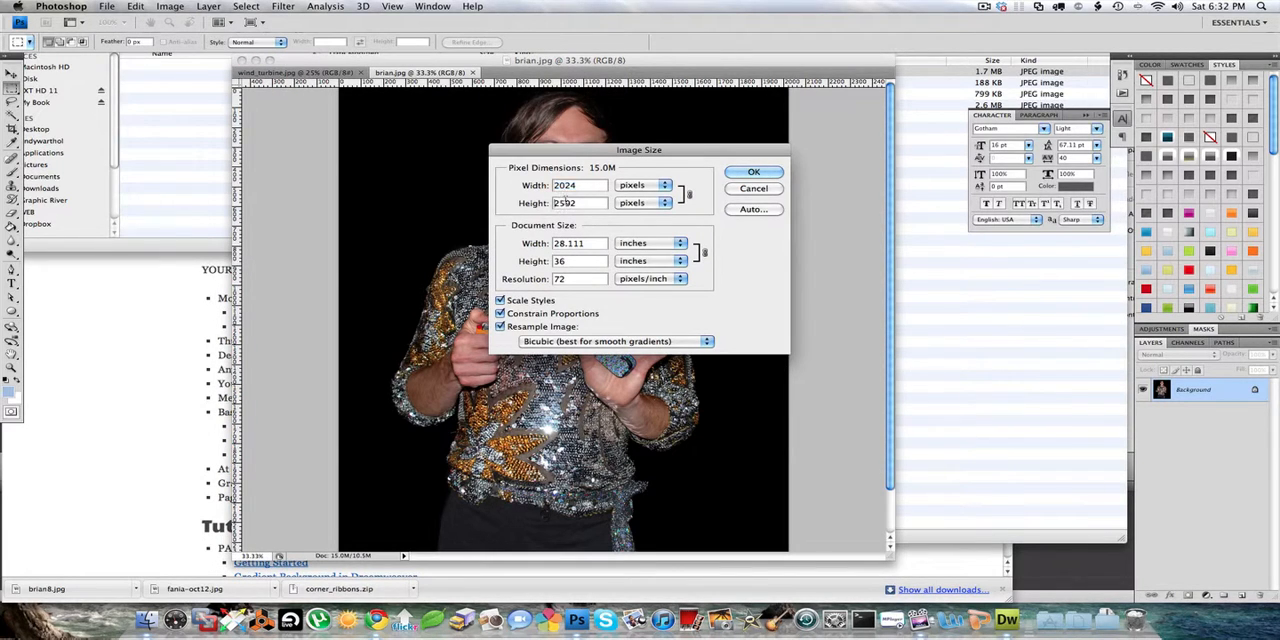
text(800)
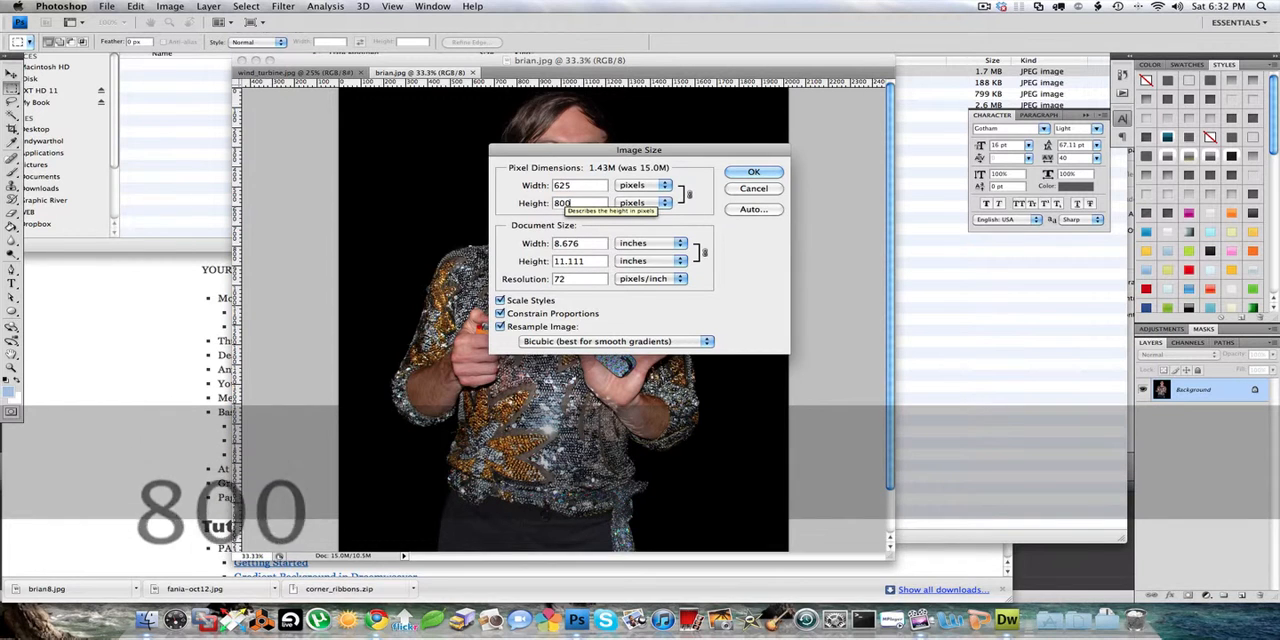
key(Return)
key(super+equal)
key(super+equal)
key(super+equal)
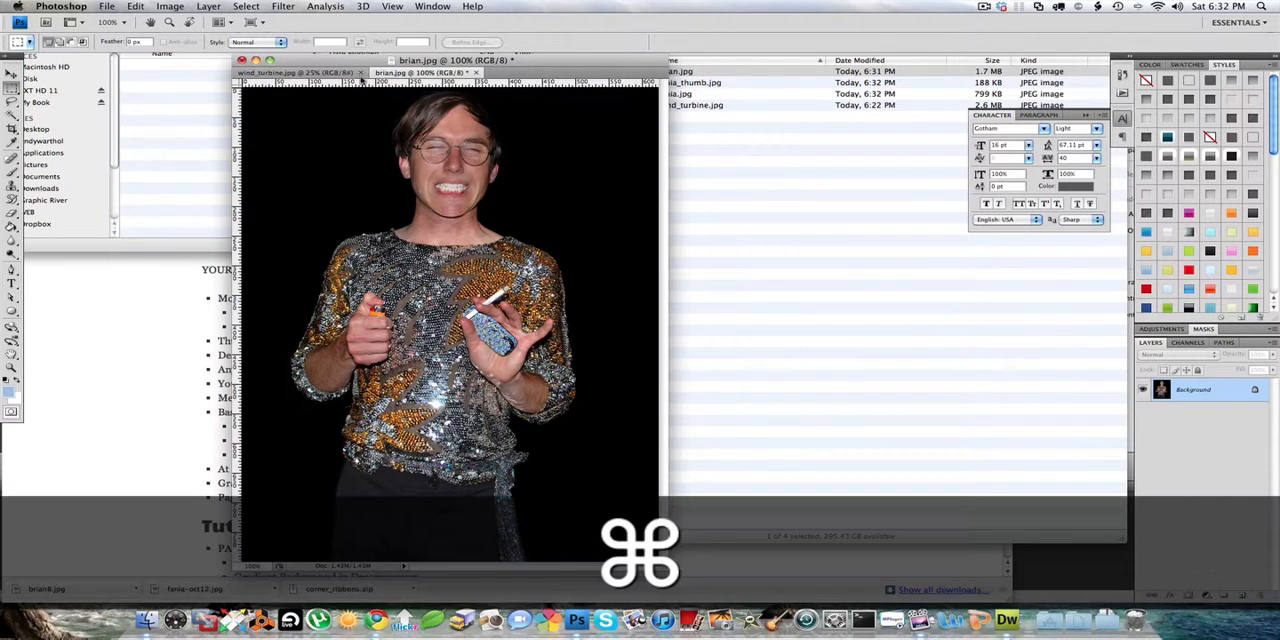
key(super+s)
- Scale the saved brian.jpg down to a height of 200 pixels with proportions constrained for a thumbnail version
click(172, 7)
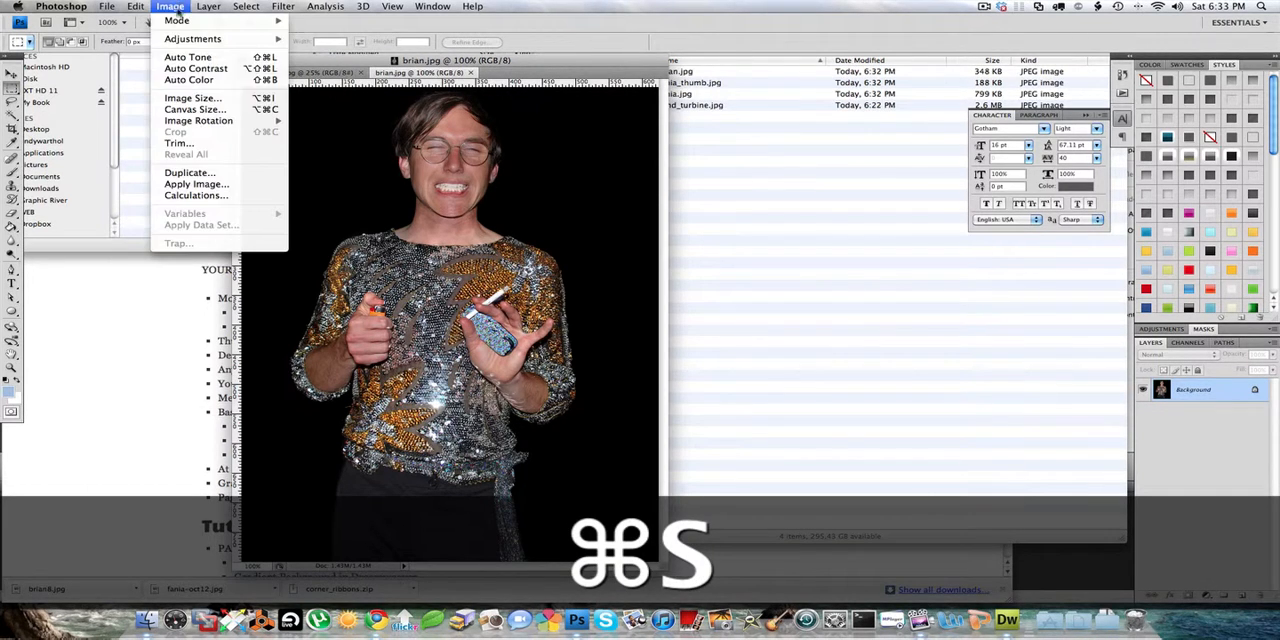
click(192, 98)
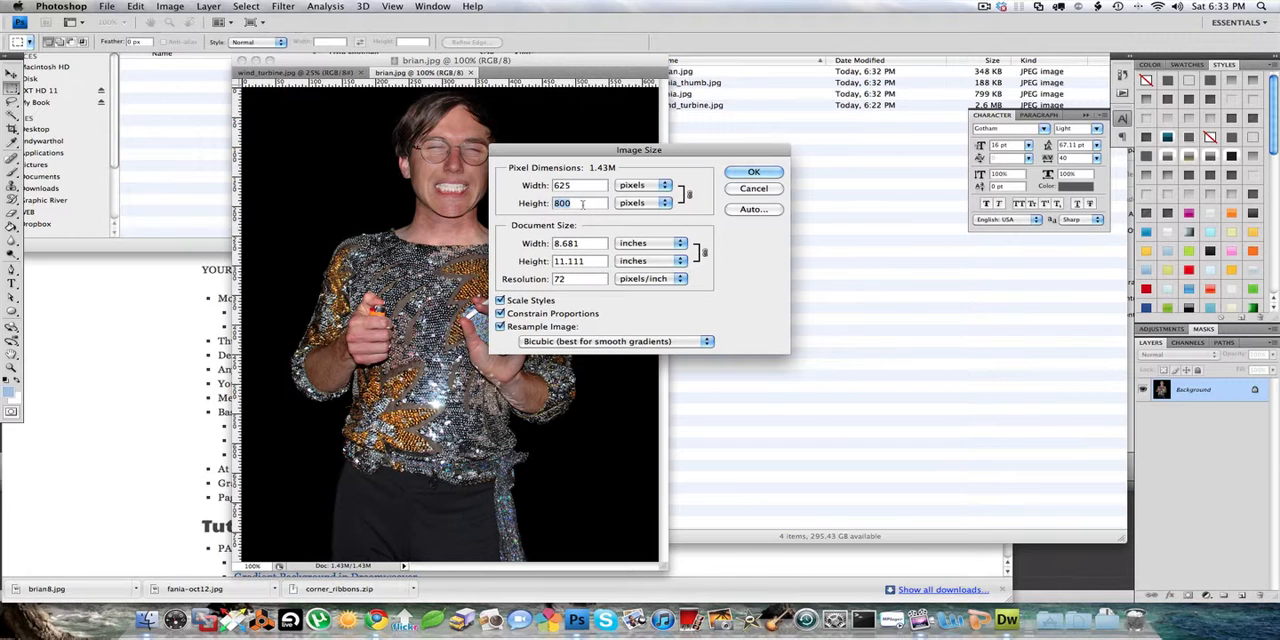
text(200)
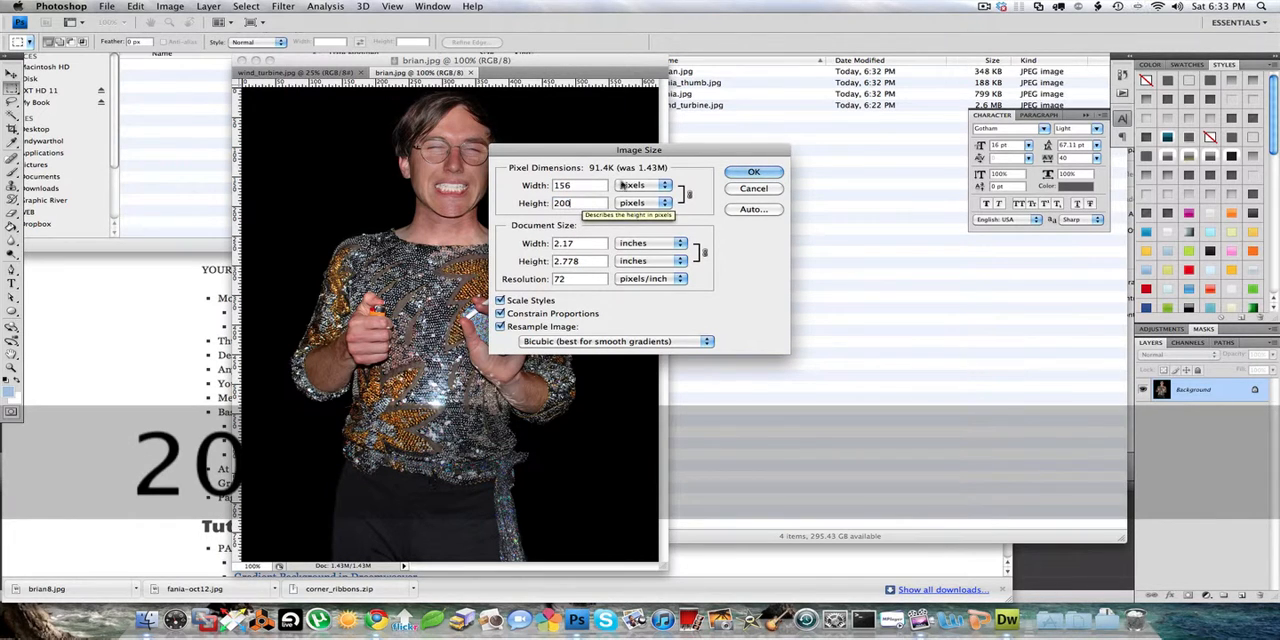
click(755, 172)
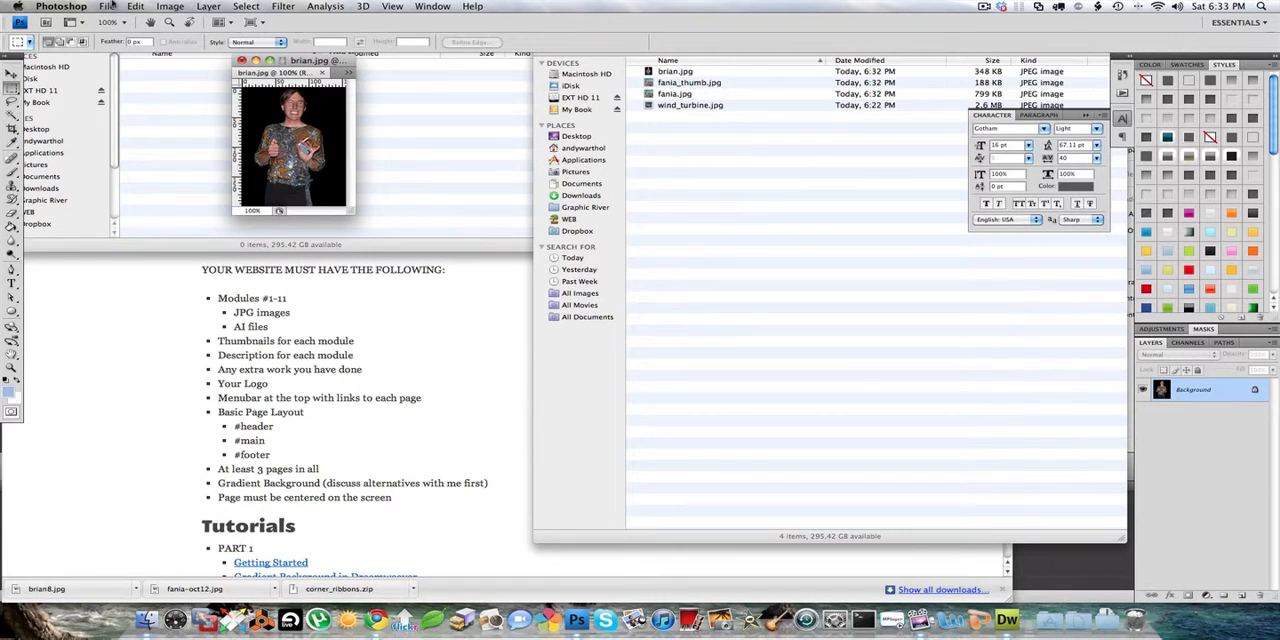
- Save the small image as brian_thumb.jpg in the mod 2 folder with JPEG quality 11, and close it
click(107, 6)
click(140, 160)
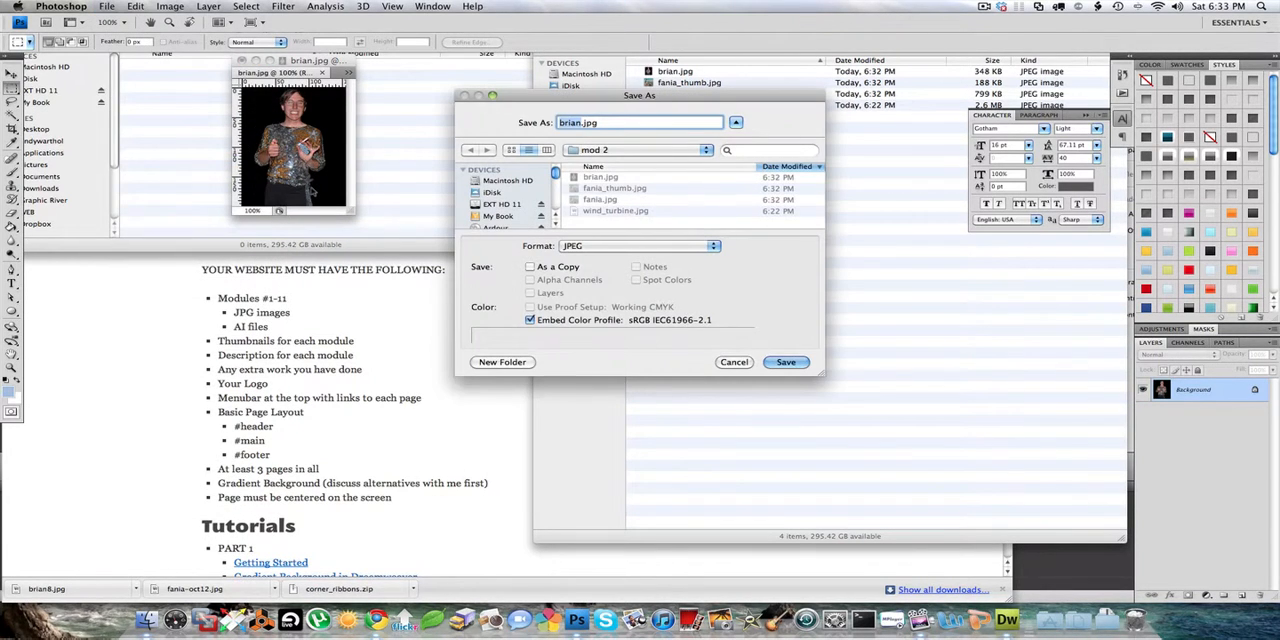
key(Right)
text(_thumb)
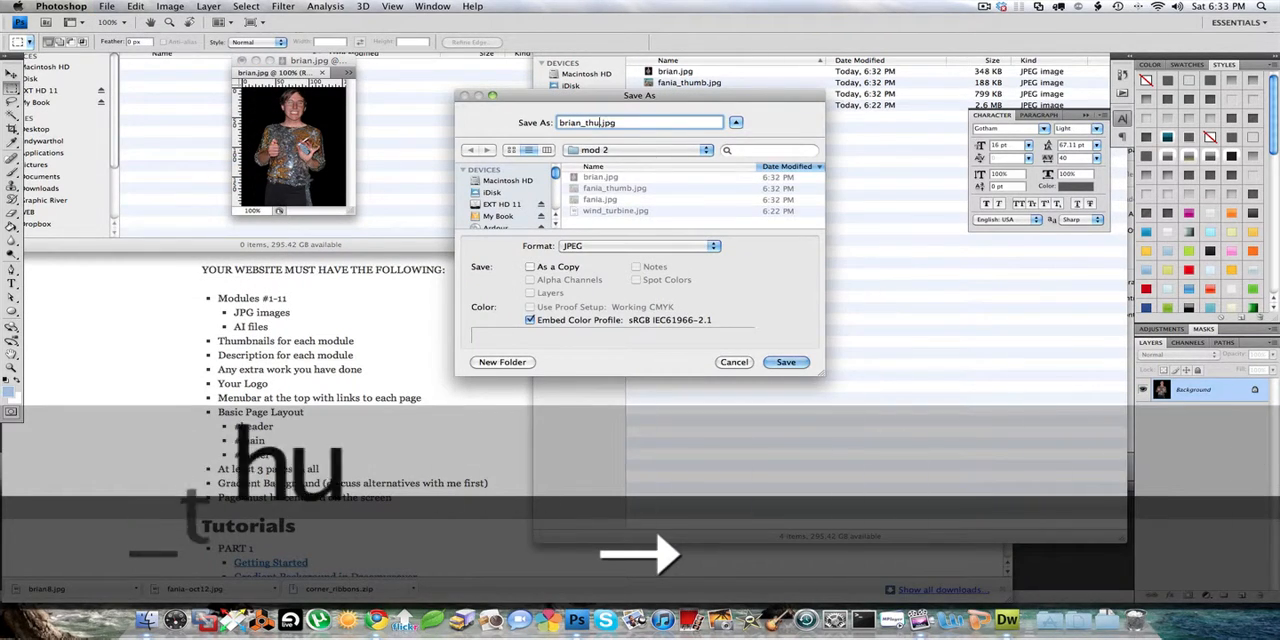
key(Return)
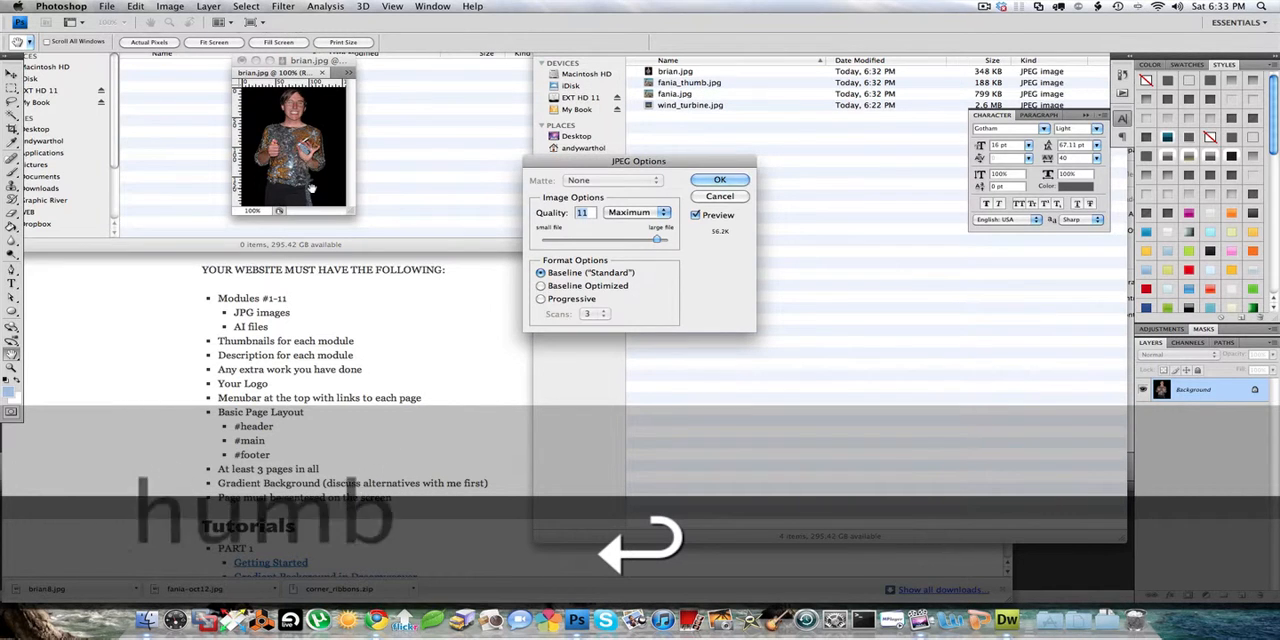
key(Return)
key(super+w)
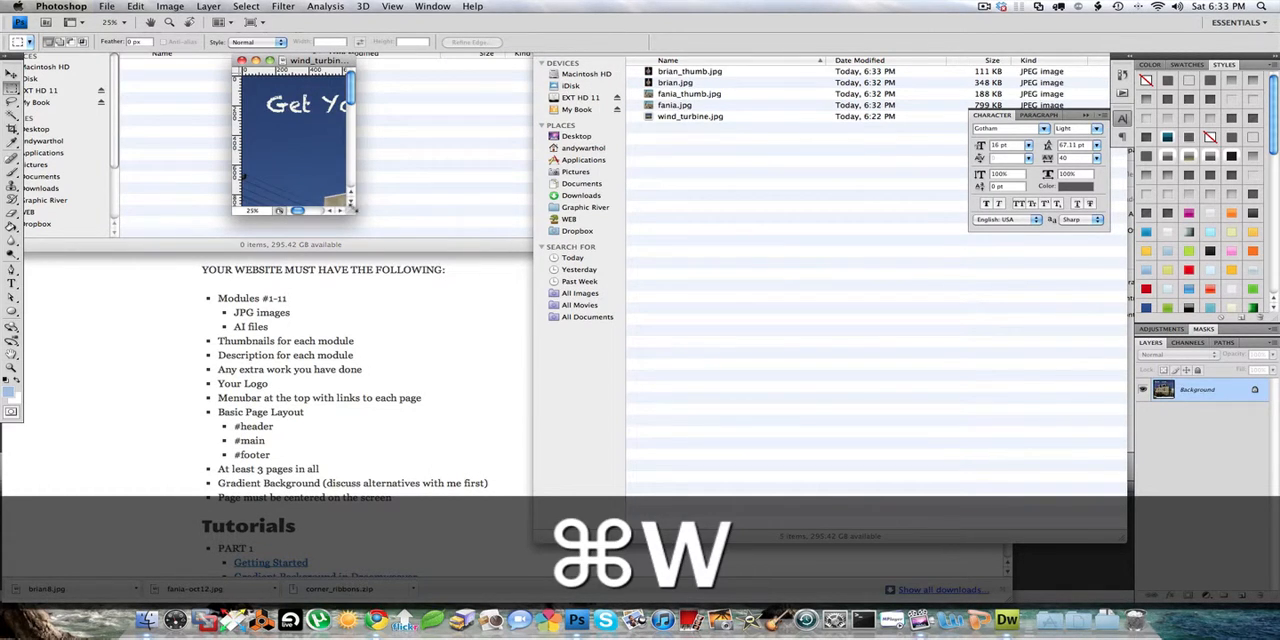
- Resize wind_turbine.jpg to a resolution of 72 pixels/inch and a width of 800 pixels with proportions constrained
drag(350, 210, 1030, 573)
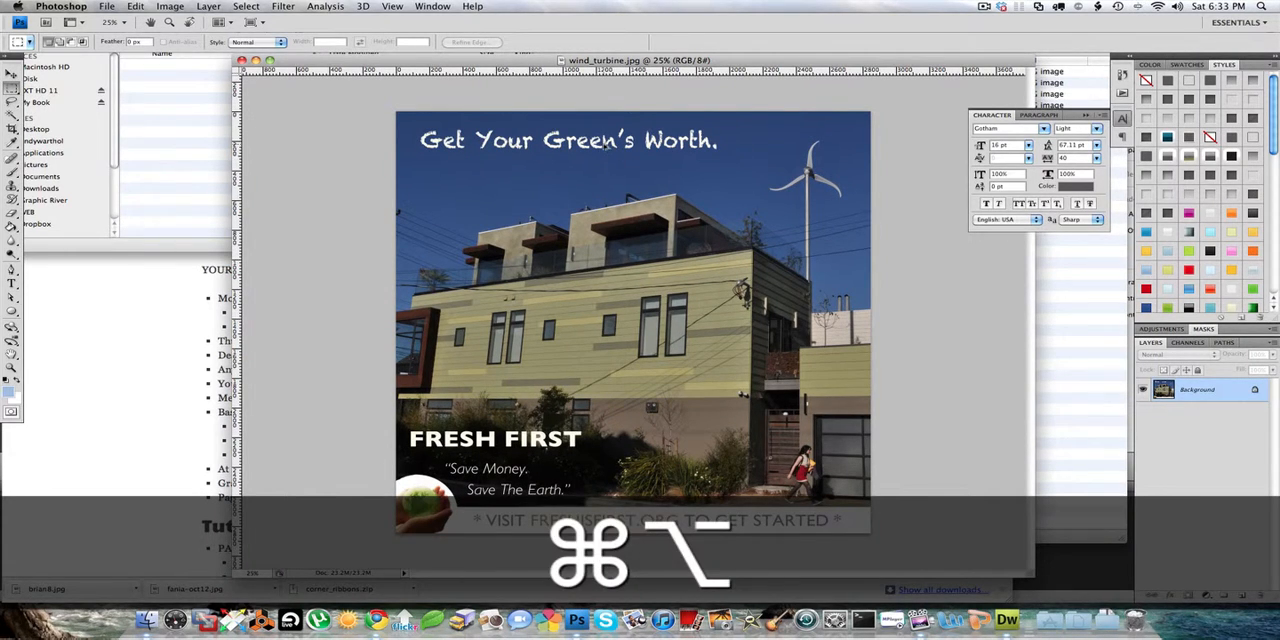
key(super+alt+i)
drag(600, 145, 732, 160)
key(super+alt+equal)
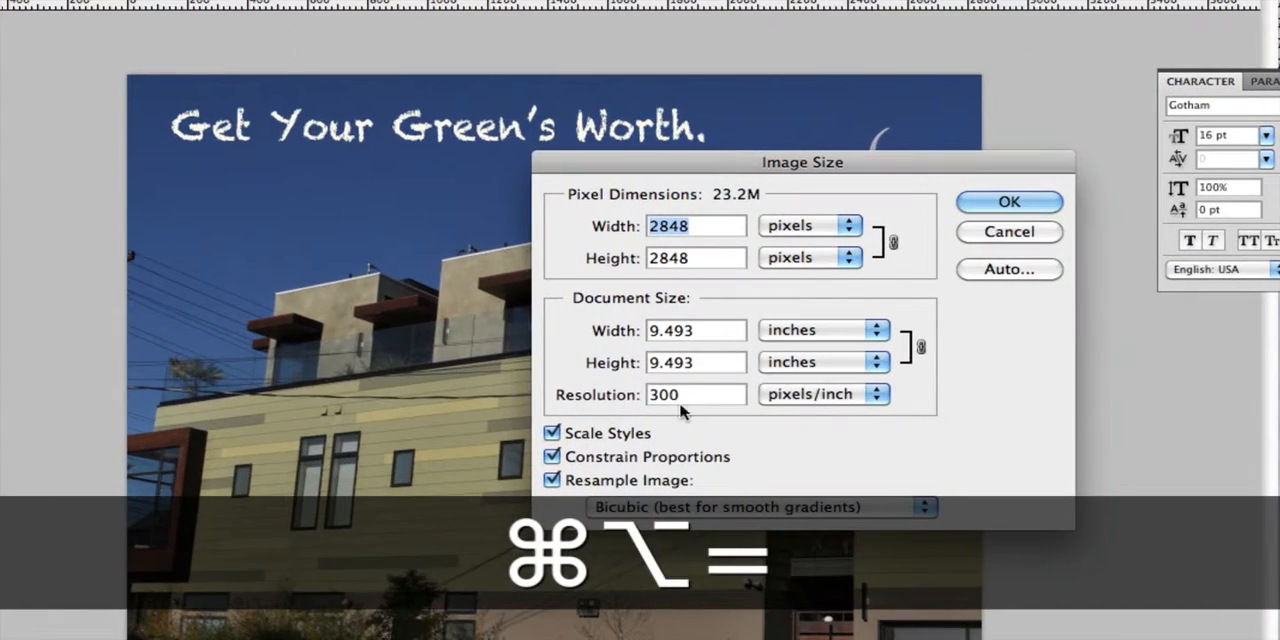
double_click(668, 395)
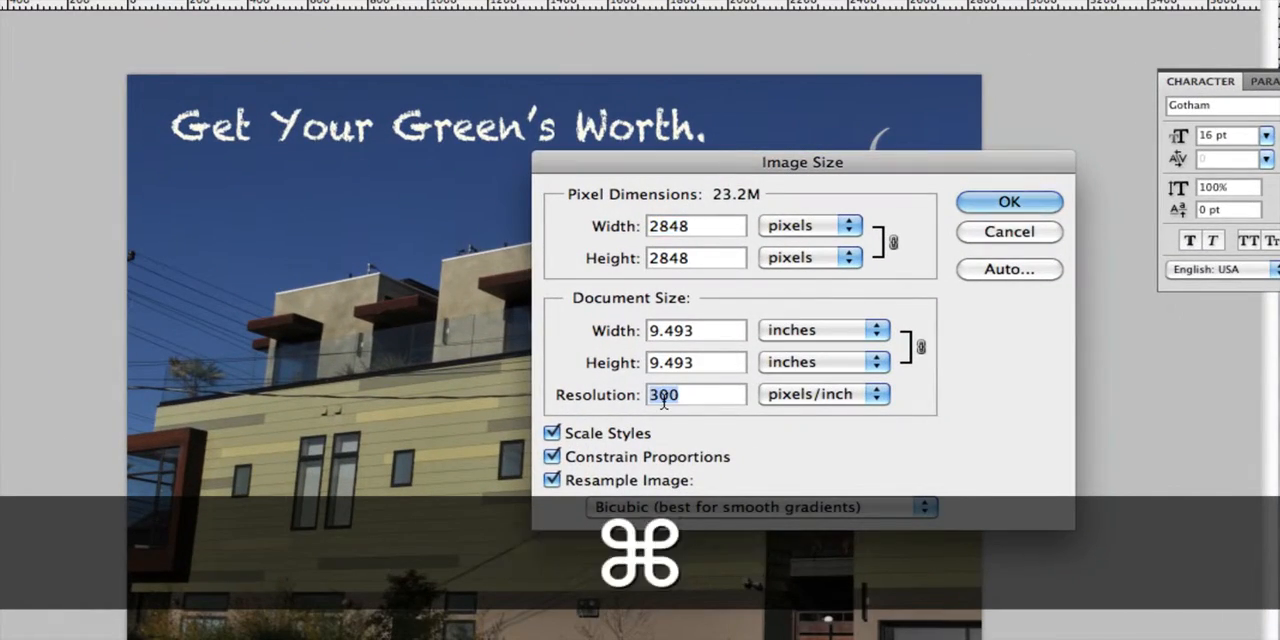
text(72)
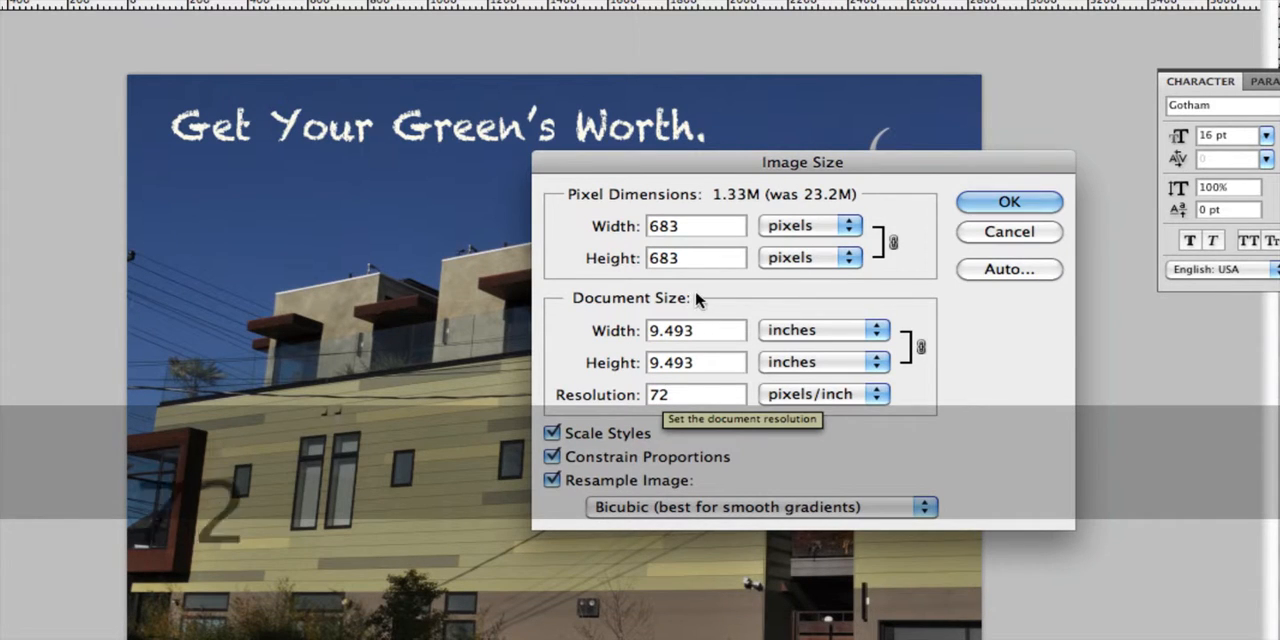
double_click(676, 228)
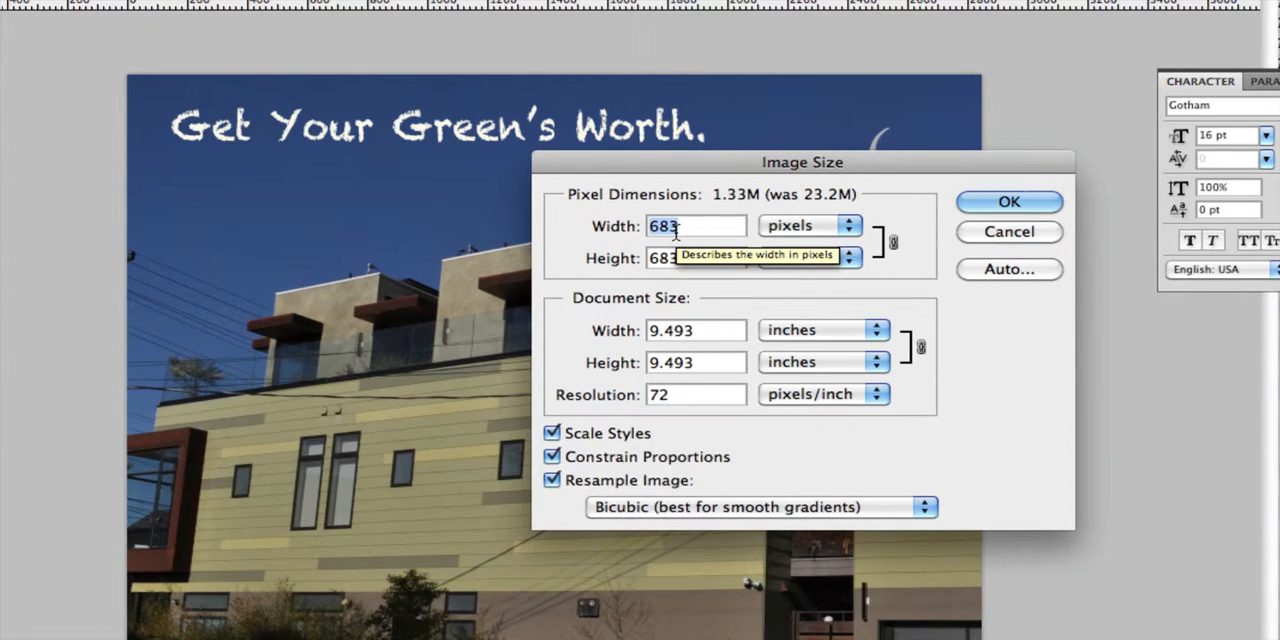
text(800)
key(Return)
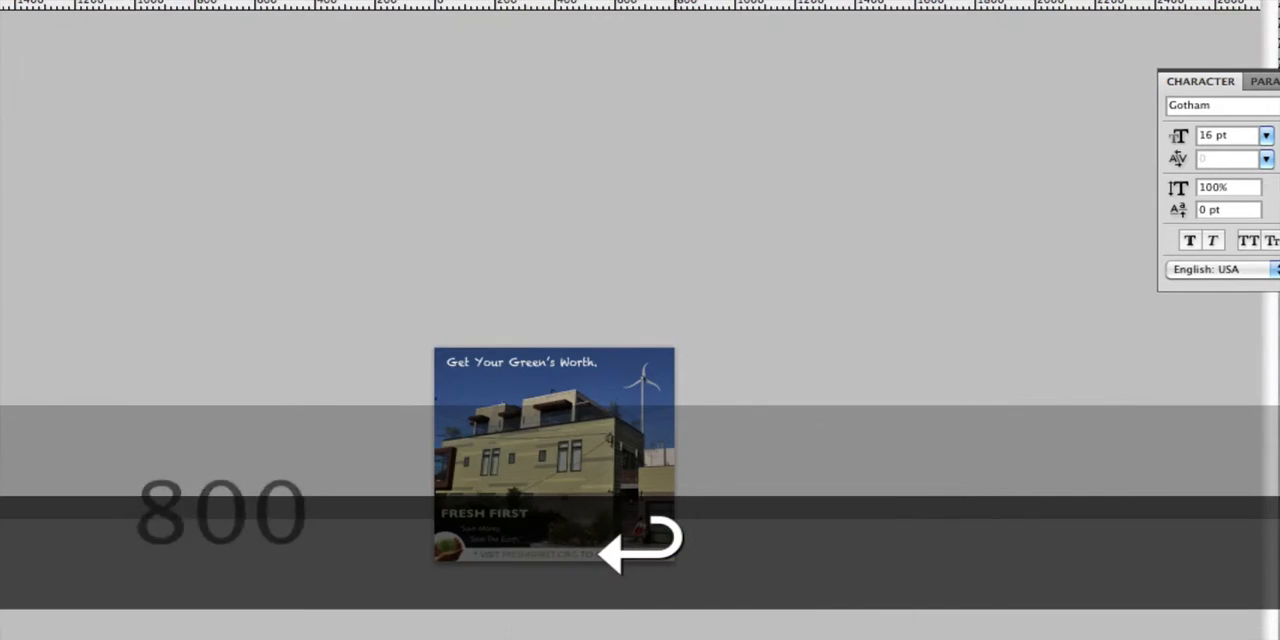
- Check the resized wind_turbine.jpg at 100% and save it over the original file
key(super+alt+minus)
key(super+equal)
key(super+equal)
key(super+equal)
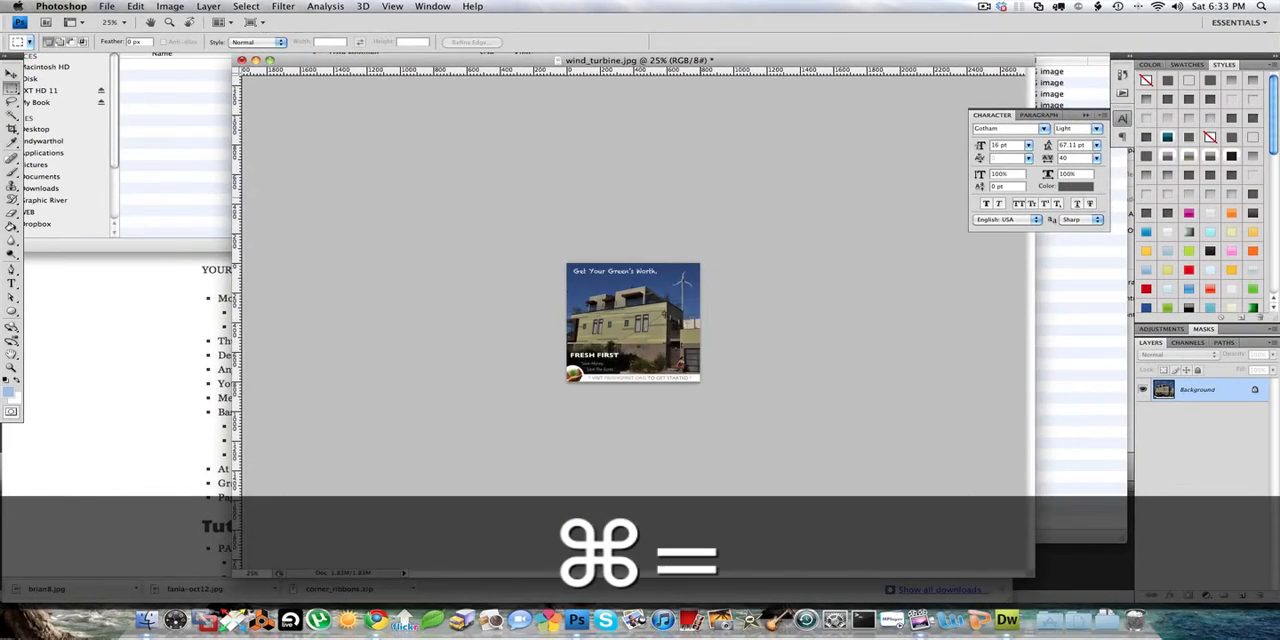
key(super+equal)
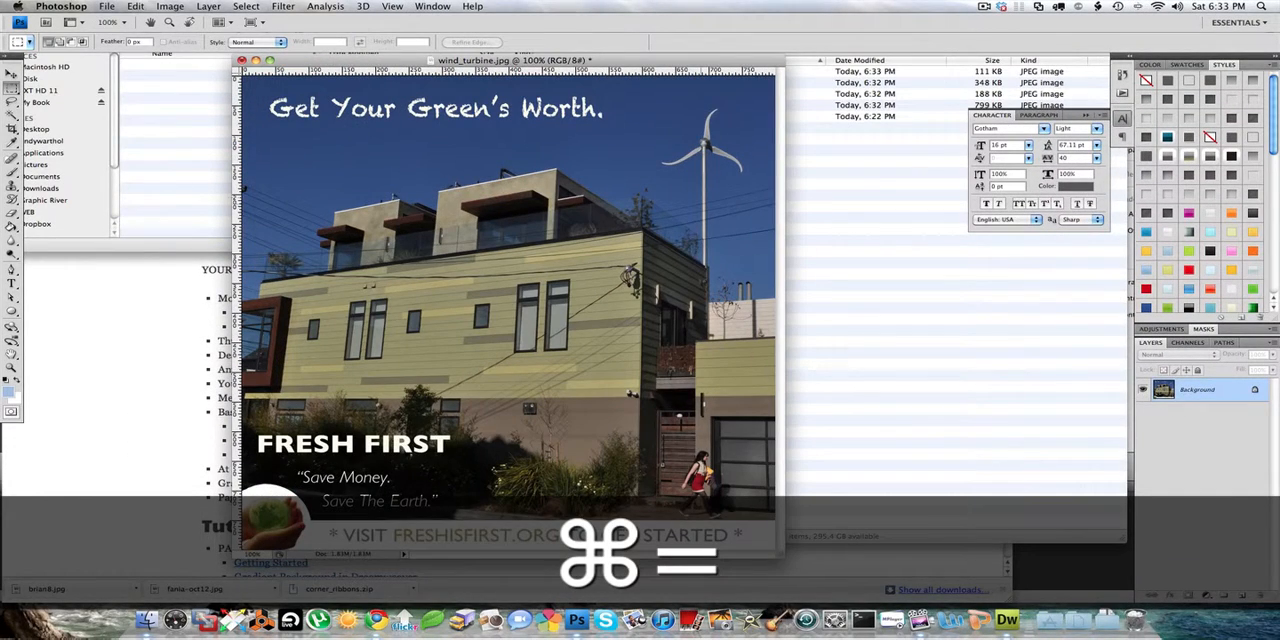
key(super+s)
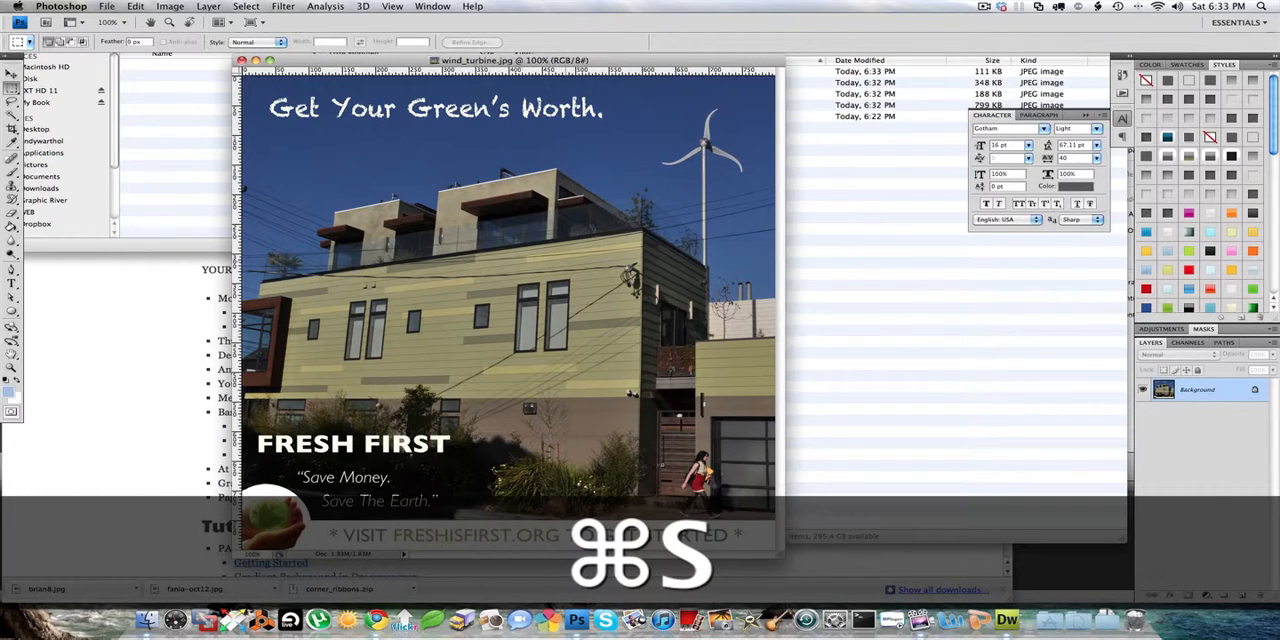
- Scale the saved wind_turbine.jpg down to a width of 200 pixels with proportions constrained
click(170, 6)
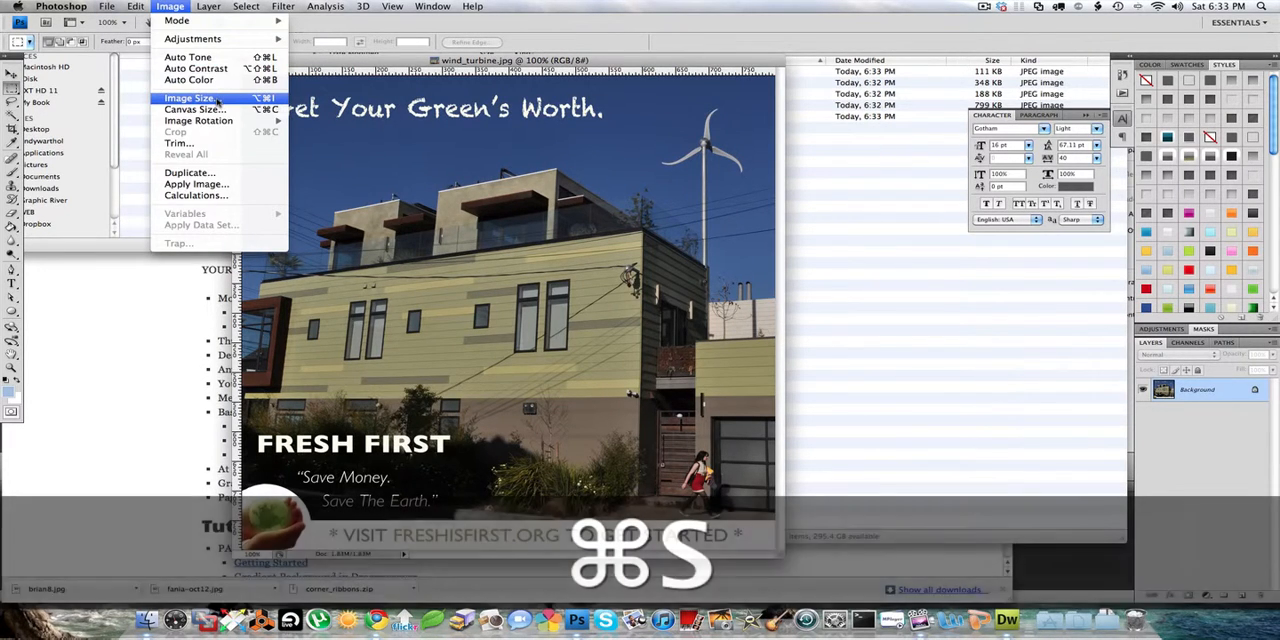
click(190, 98)
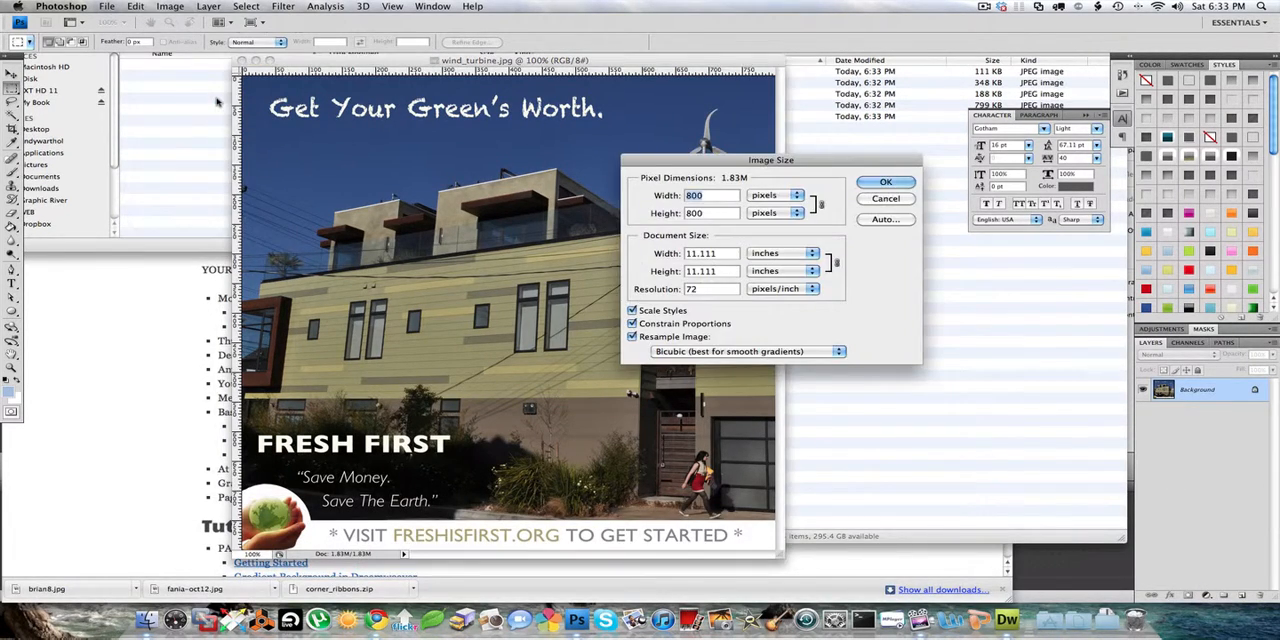
text(200)
key(Return)
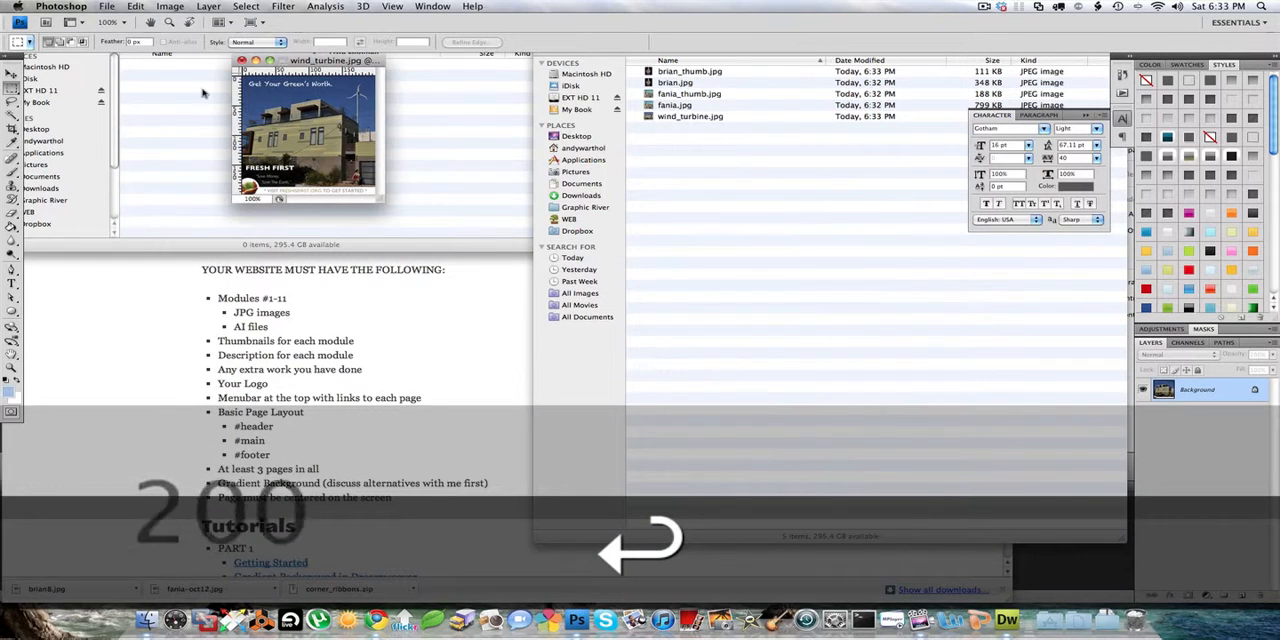
- Save the small picture as the JPEG wind_turbine_thumb.jpg in the mod 2 folder, accepting the offered JPEG options
click(106, 6)
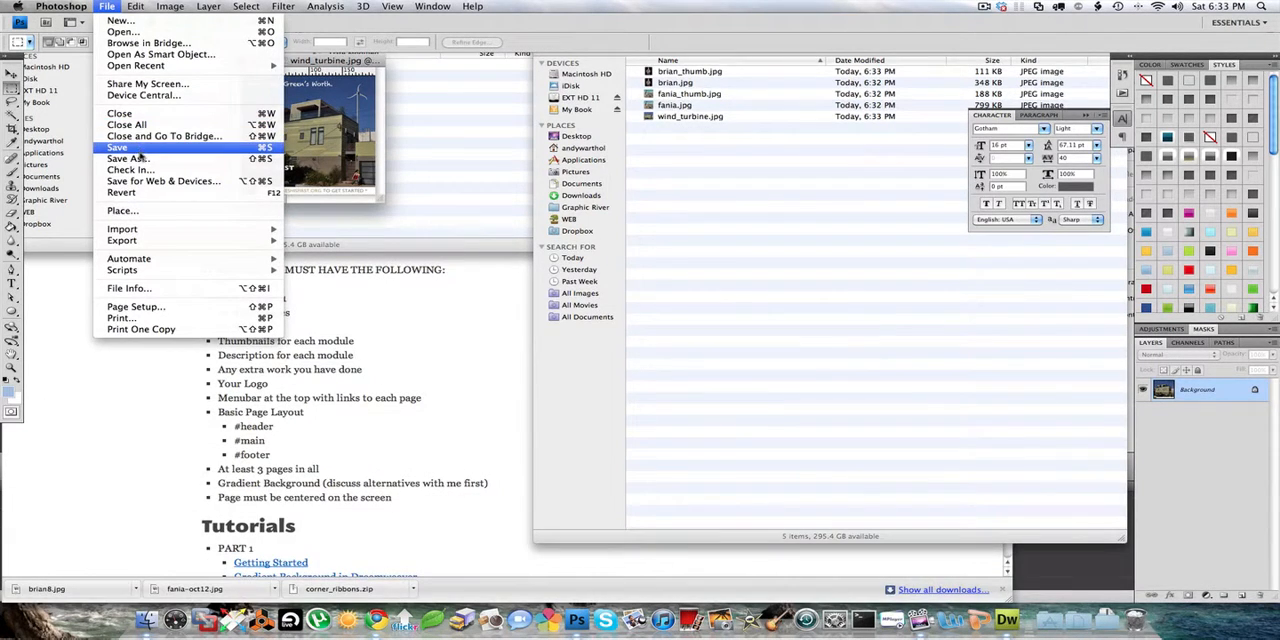
click(140, 158)
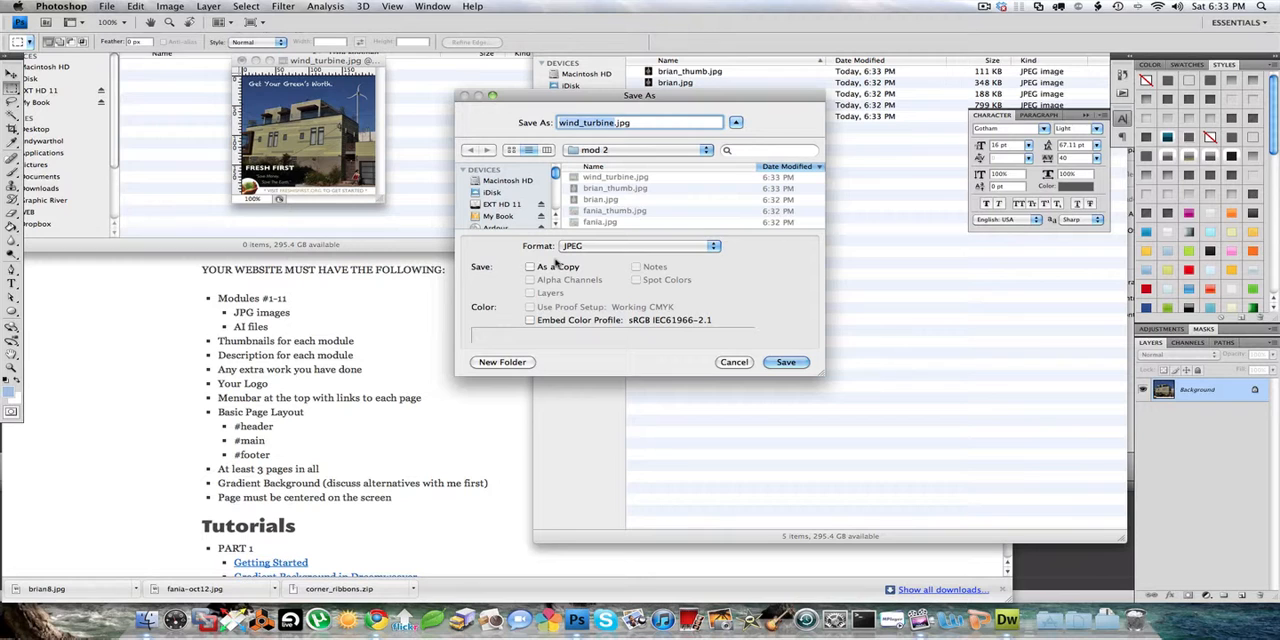
key(Right)
text(_thumb)
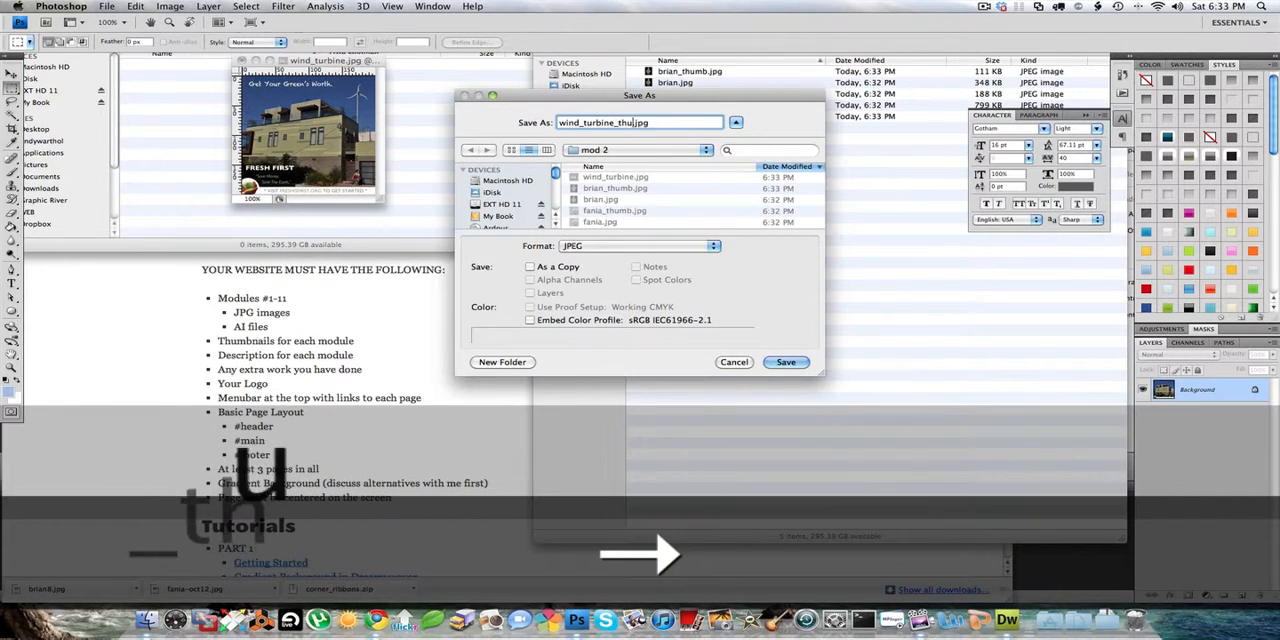
key(Return)
key(Return)
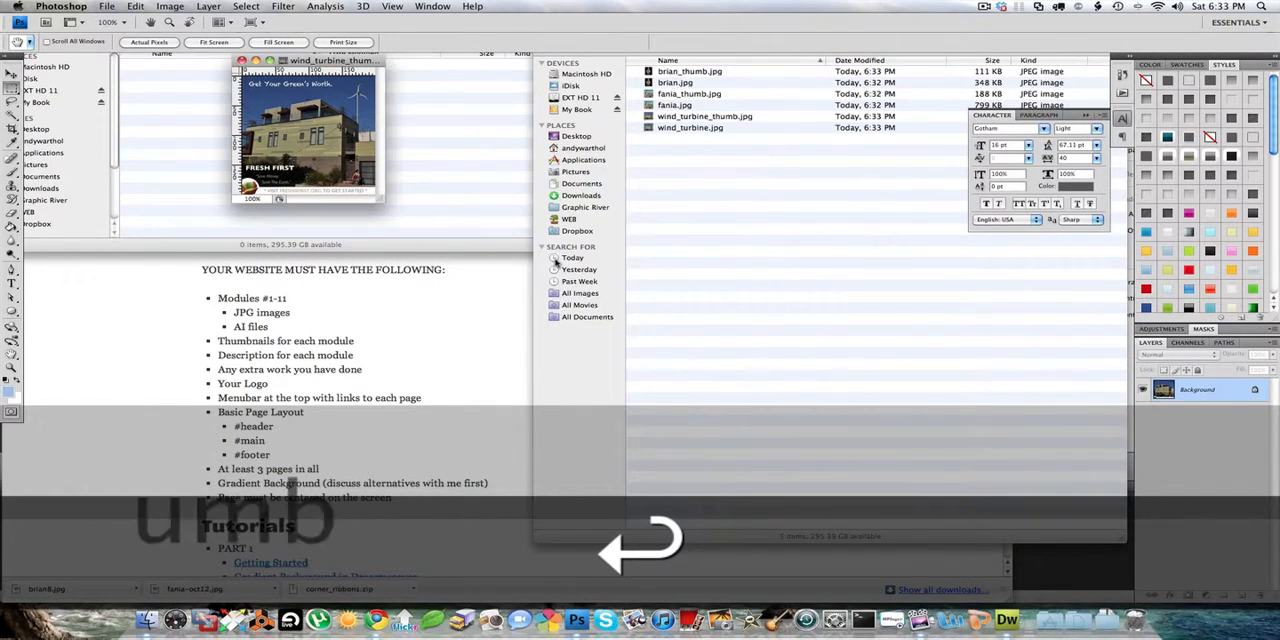
- Switch to the mod 2 folder in Finder, show its files in icon view, and select brian_thumb.jpg
click(682, 199)
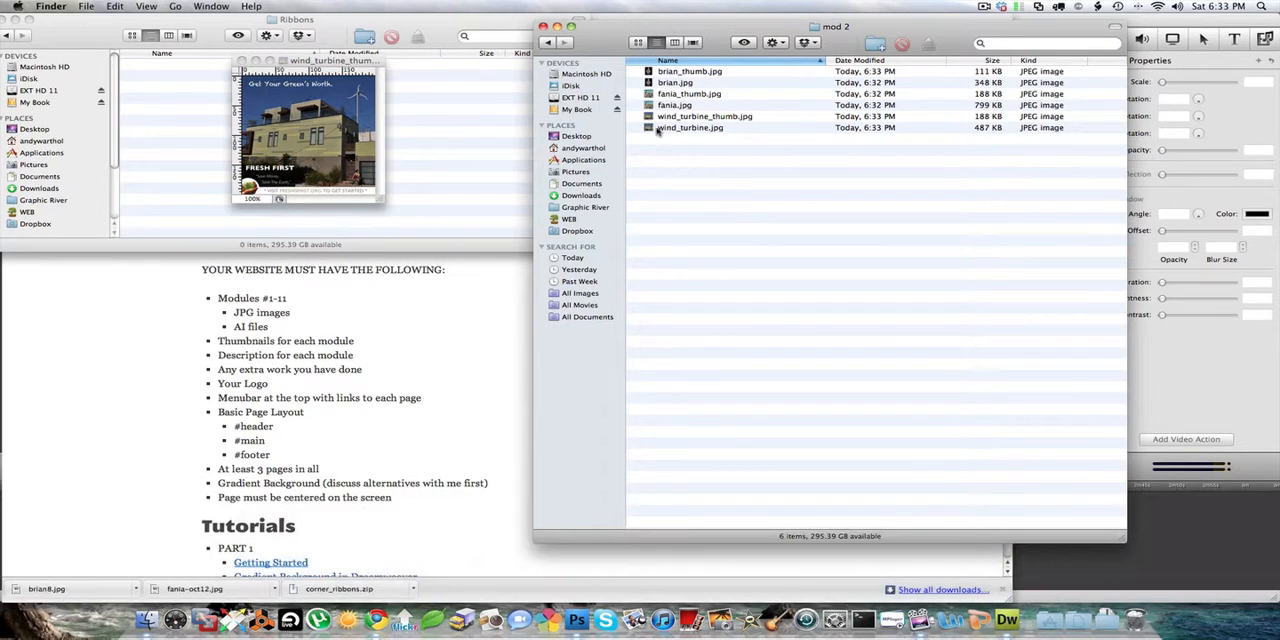
click(639, 43)
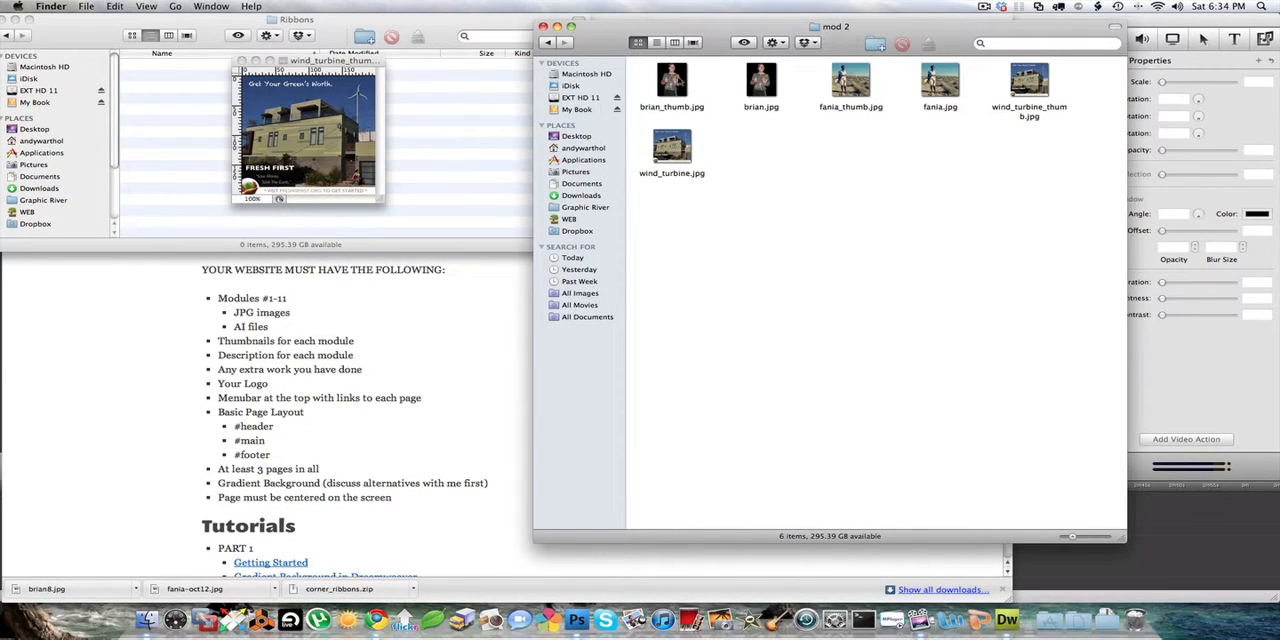
click(686, 82)
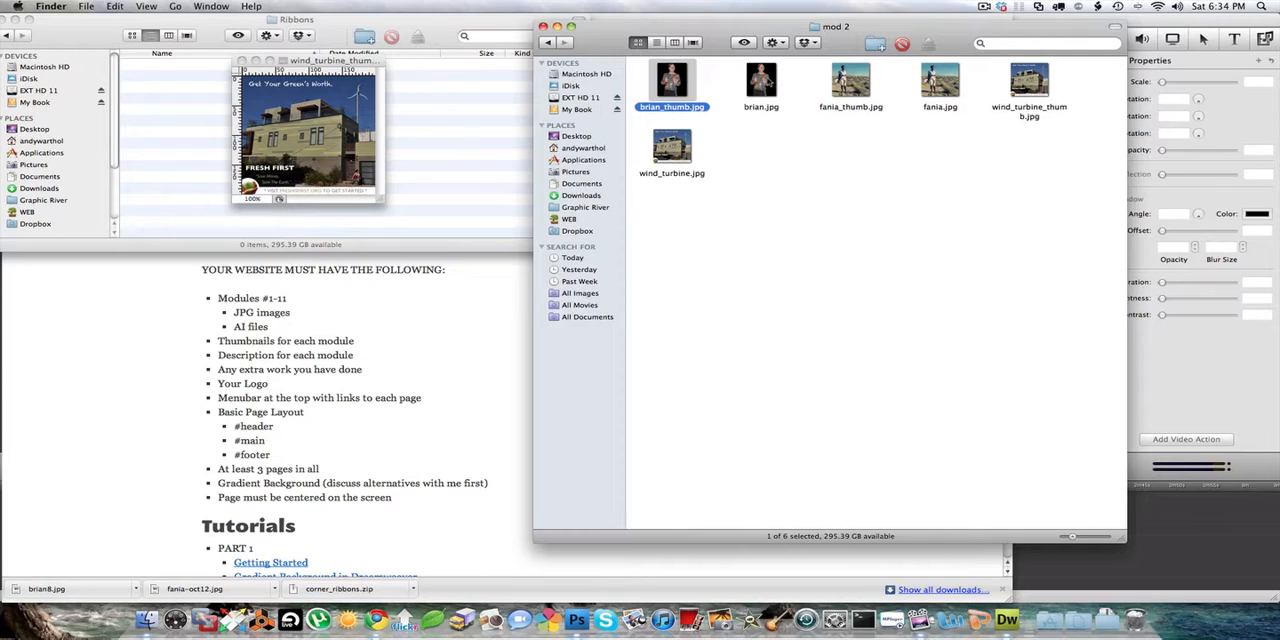